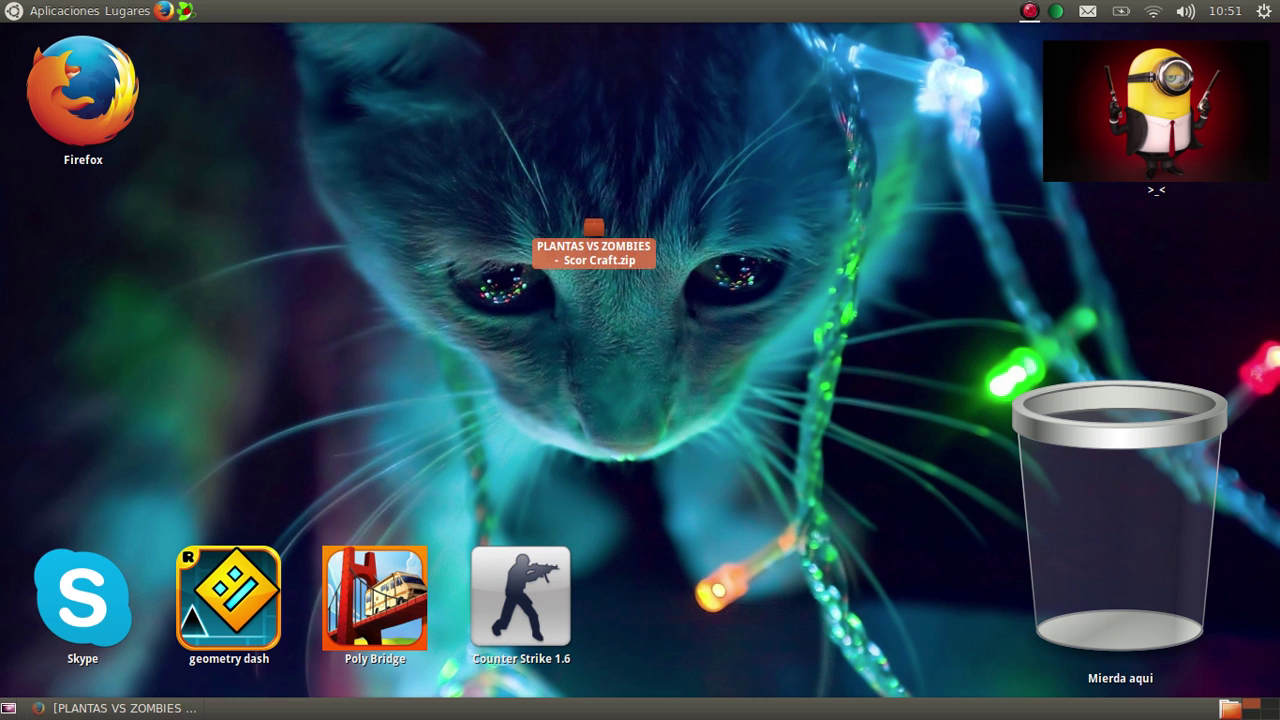
pyautogui.click(787, 381)
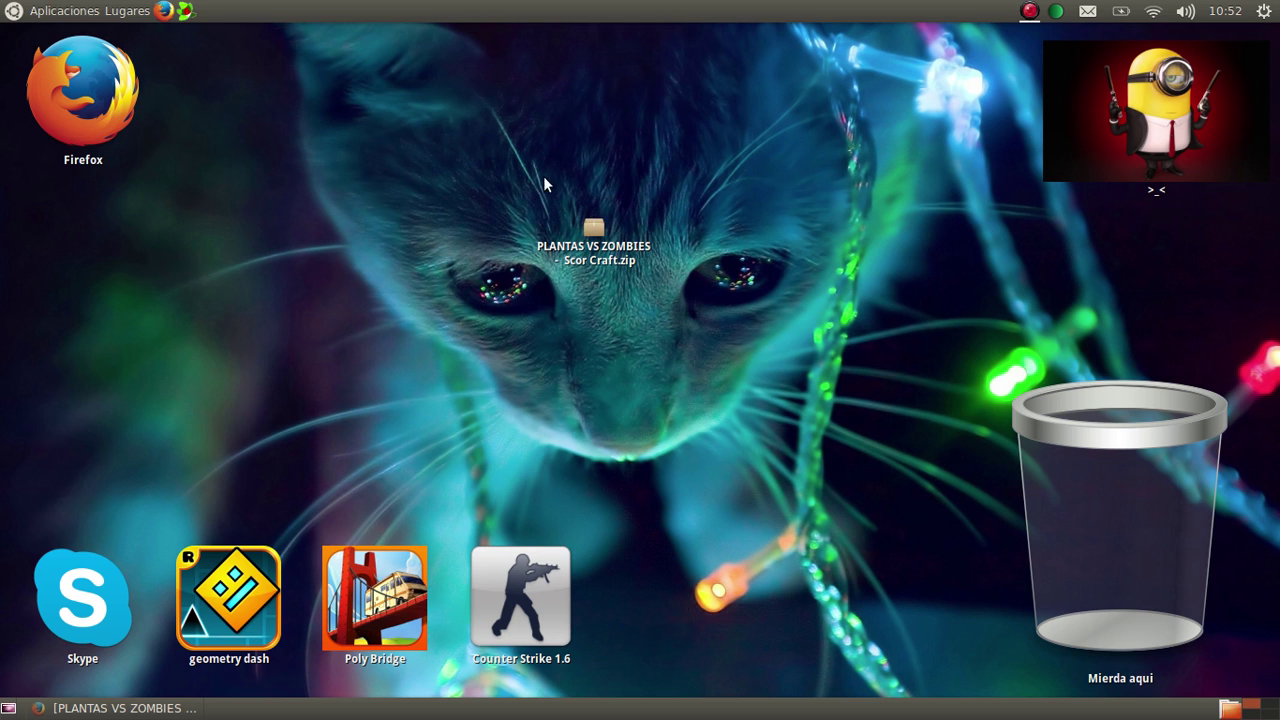
pyautogui.moveTo(530, 184)
pyautogui.mouseDown()
pyautogui.moveTo(671, 310)
pyautogui.moveTo(651, 312)
pyautogui.moveTo(642, 254)
pyautogui.moveTo(532, 186)
pyautogui.mouseUp()
pyautogui.click(325, 190)
pyautogui.moveTo(231, 263); pyautogui.dragTo(233, 480)
pyautogui.moveTo(293, 7); pyautogui.dragTo(285, 147)
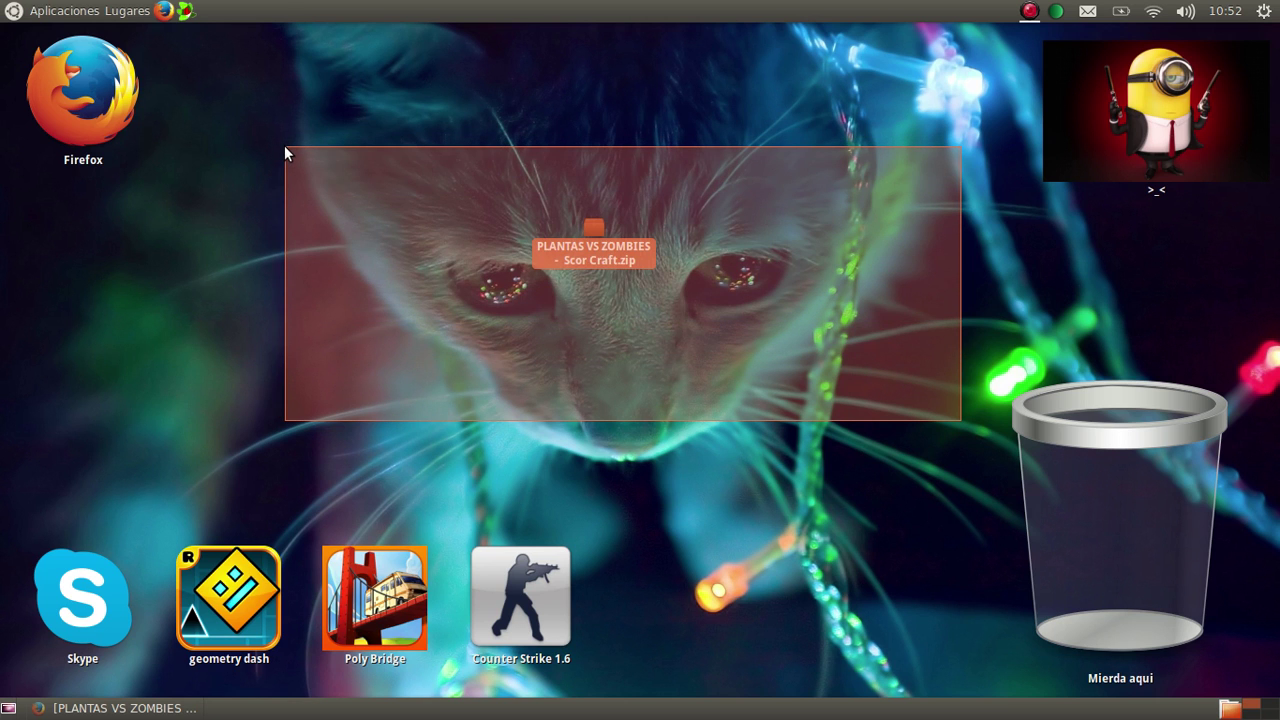
pyautogui.moveTo(285, 153); pyautogui.dragTo(310, 200)
pyautogui.moveTo(293, 53); pyautogui.dragTo(889, 487)
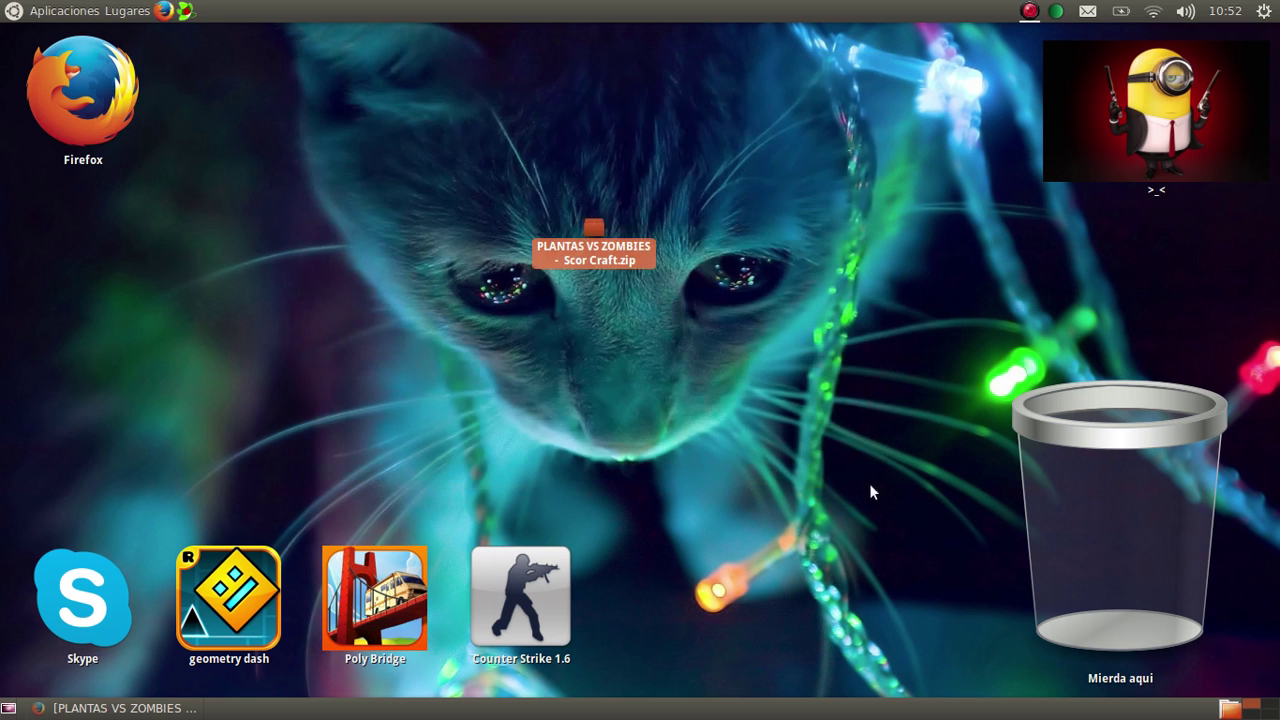
pyautogui.click(714, 331)
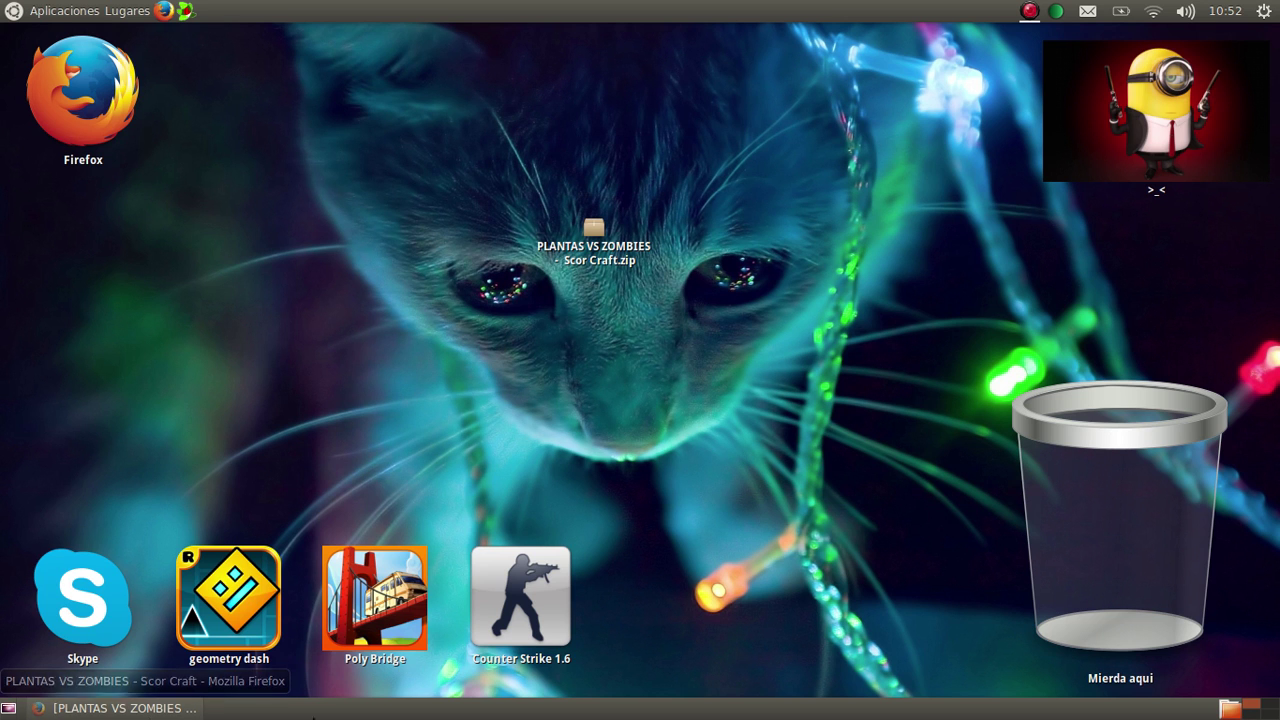
# Step: Switch to Firefox to view the MediaFire download page for PLANTAS VS ZOMBIES - Scor Craft, and close the browser
pyautogui.click(128, 709)
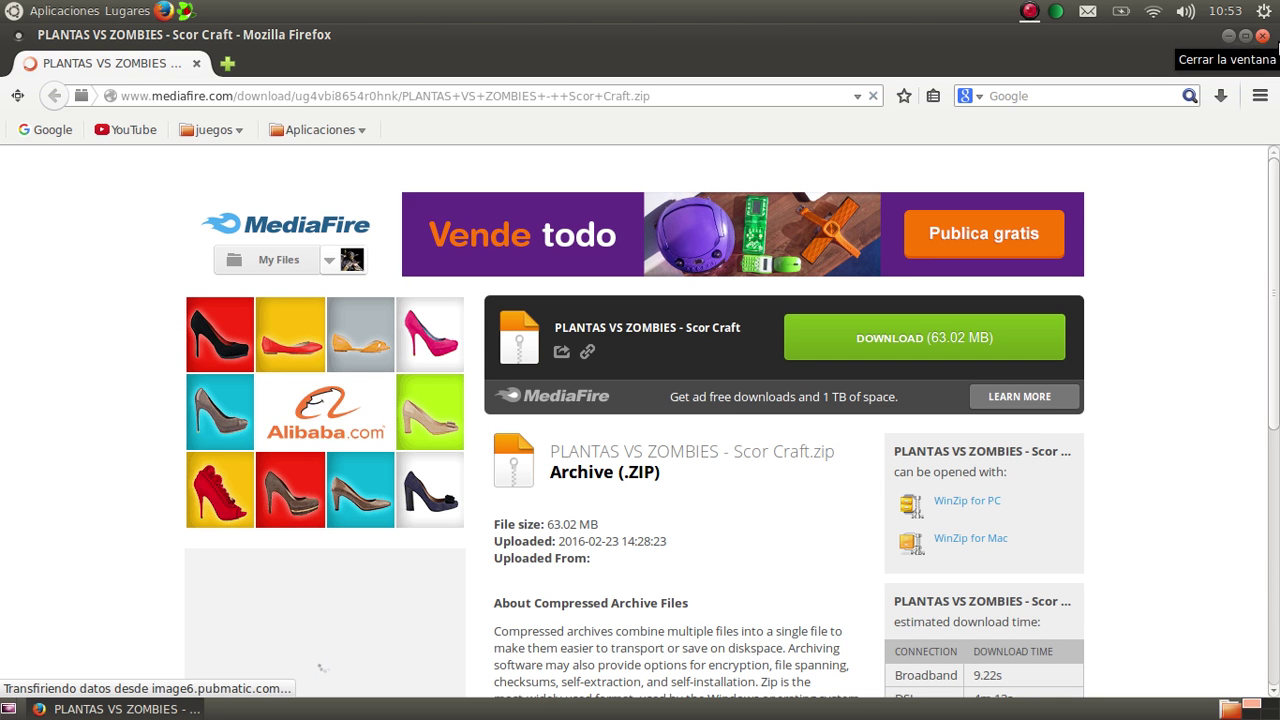
pyautogui.click(1263, 36)
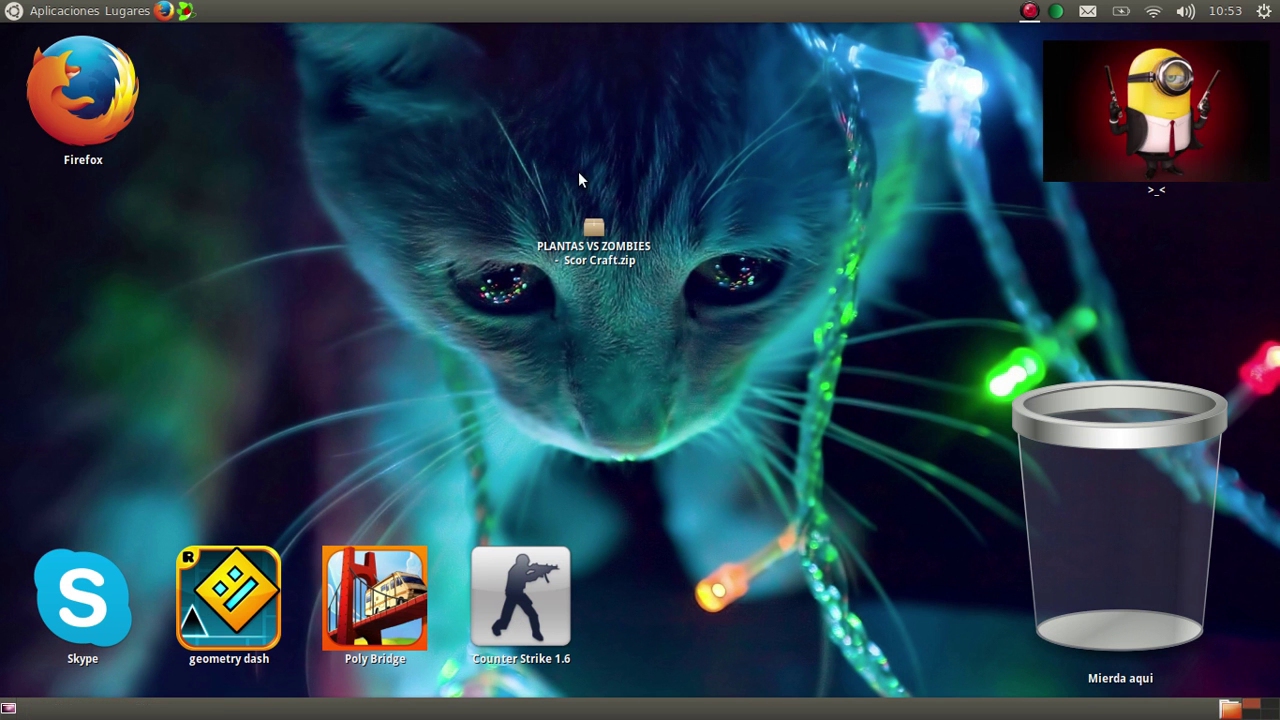
pyautogui.moveTo(421, 216); pyautogui.dragTo(807, 381)
# Step: Open the Ubuntu Software Center and search all software for "wine"
pyautogui.click(42, 11)
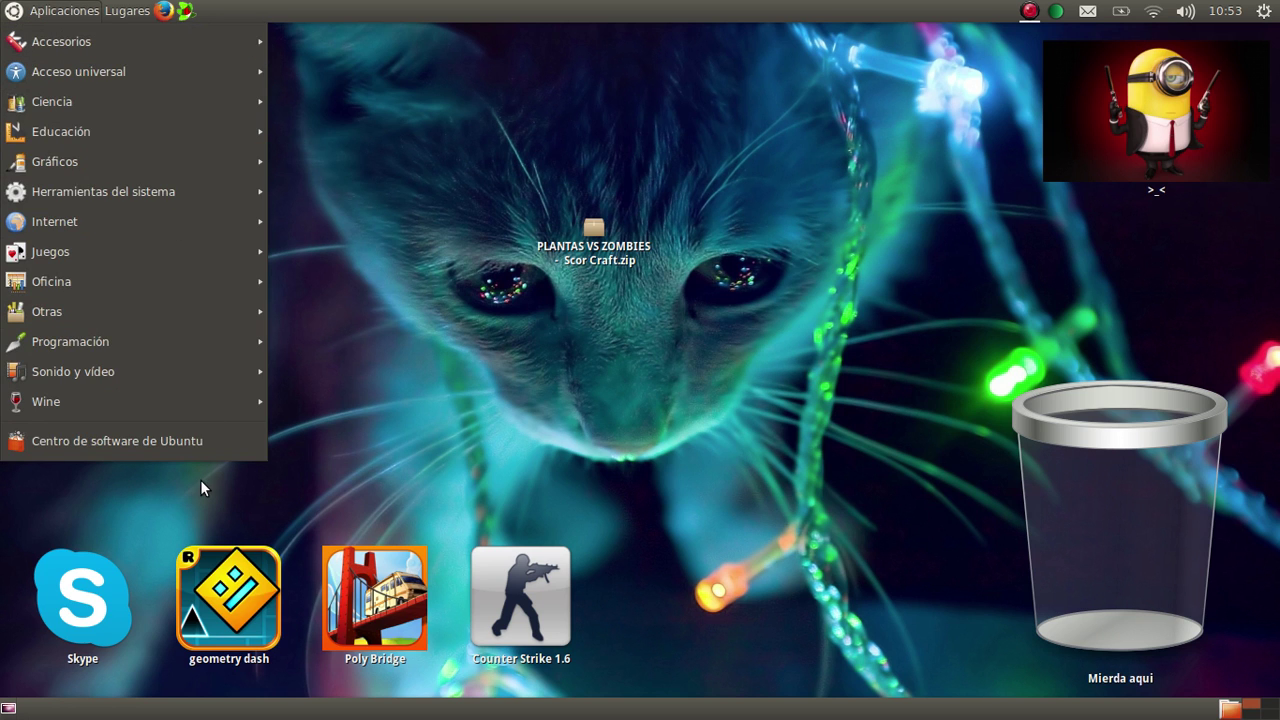
pyautogui.click(187, 449)
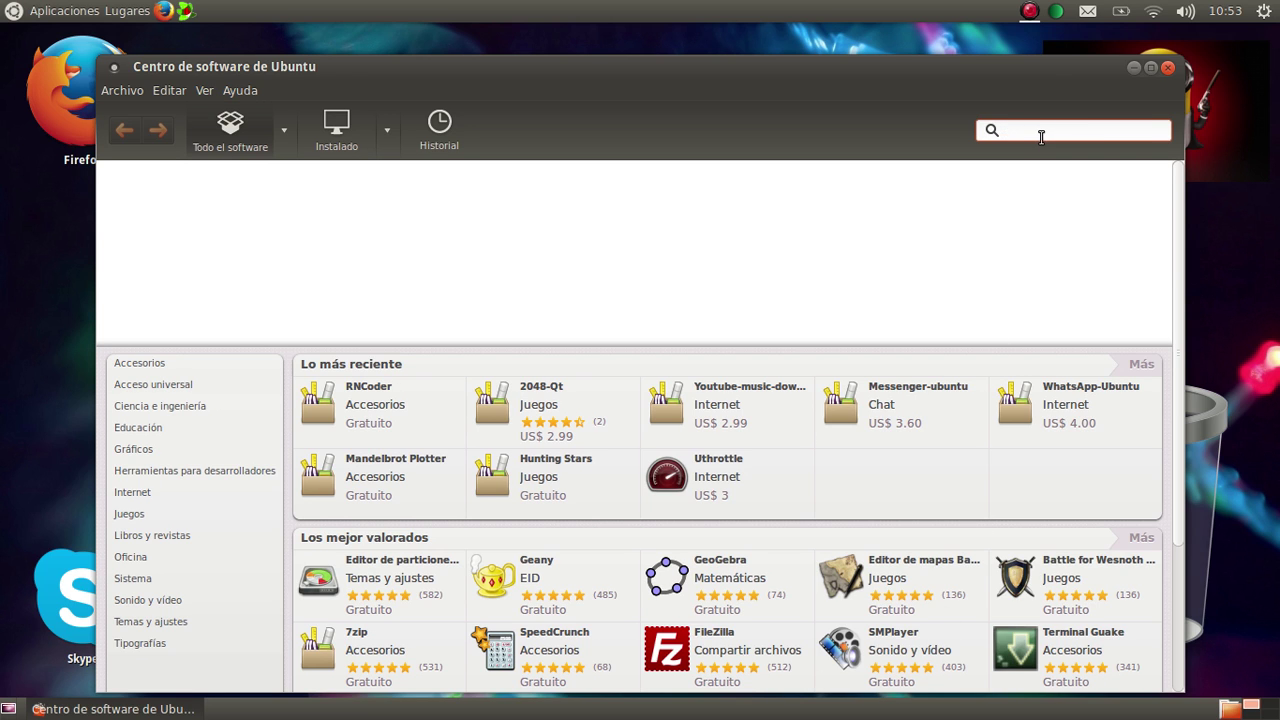
pyautogui.write('wine')
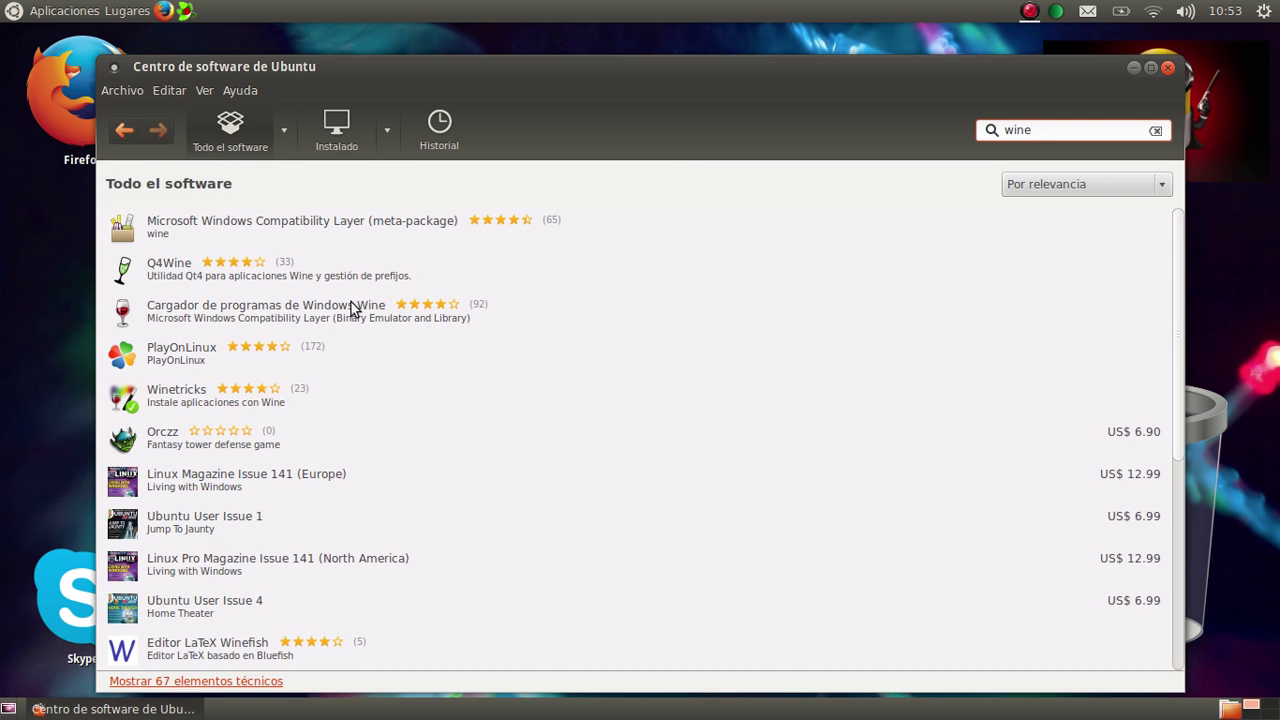
# Step: Try to install Cargador de programas de Windows Wine, cancel the installation and close the Software Center
pyautogui.click(287, 313)
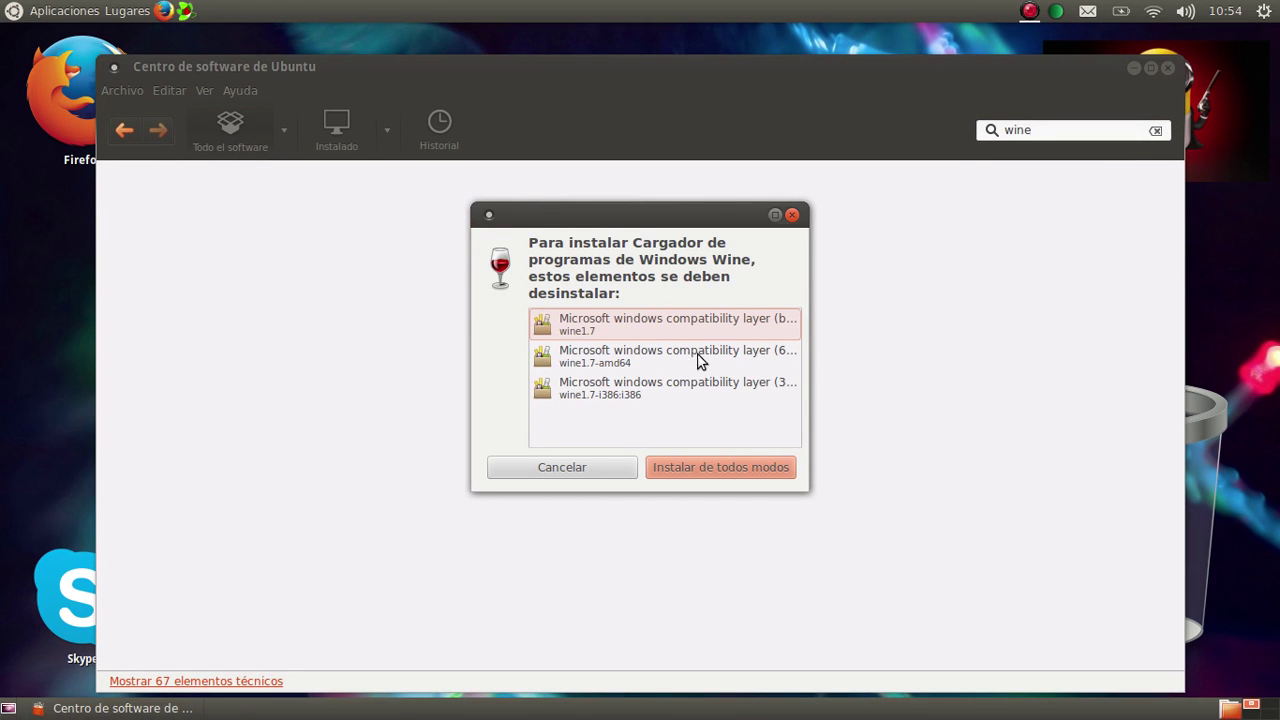
pyautogui.click(612, 470)
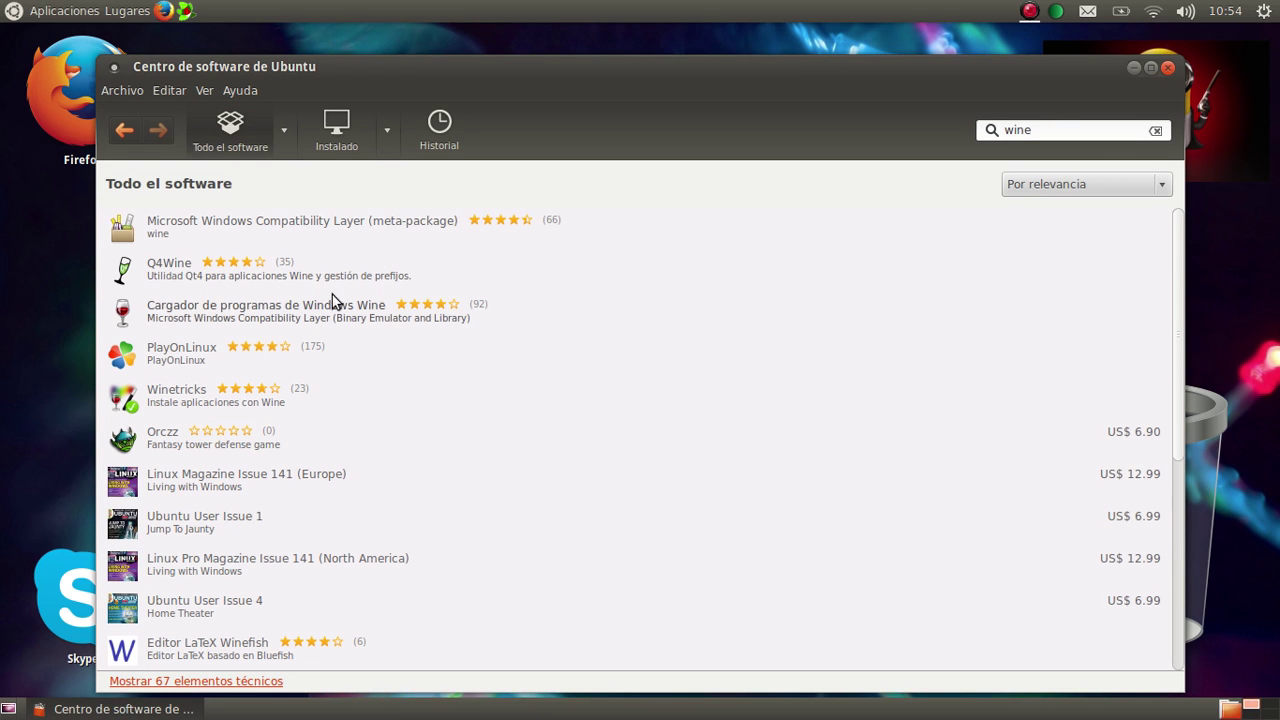
pyautogui.click(267, 304)
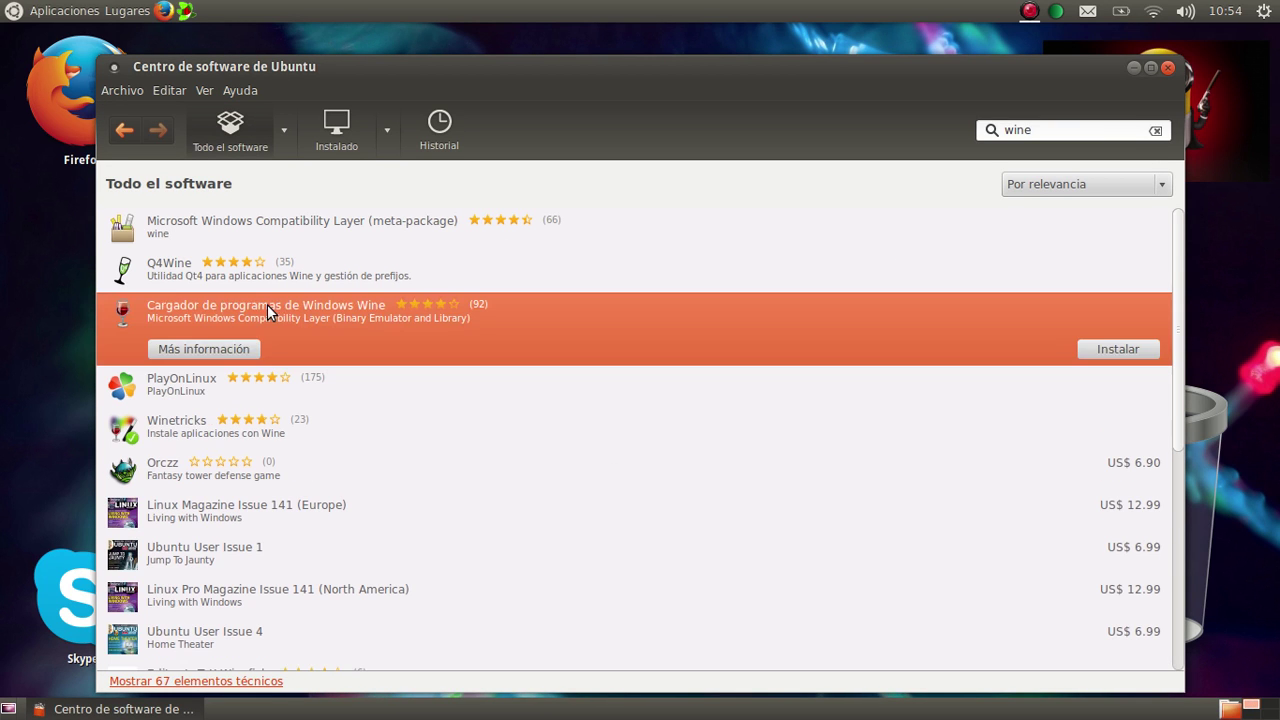
pyautogui.click(124, 130)
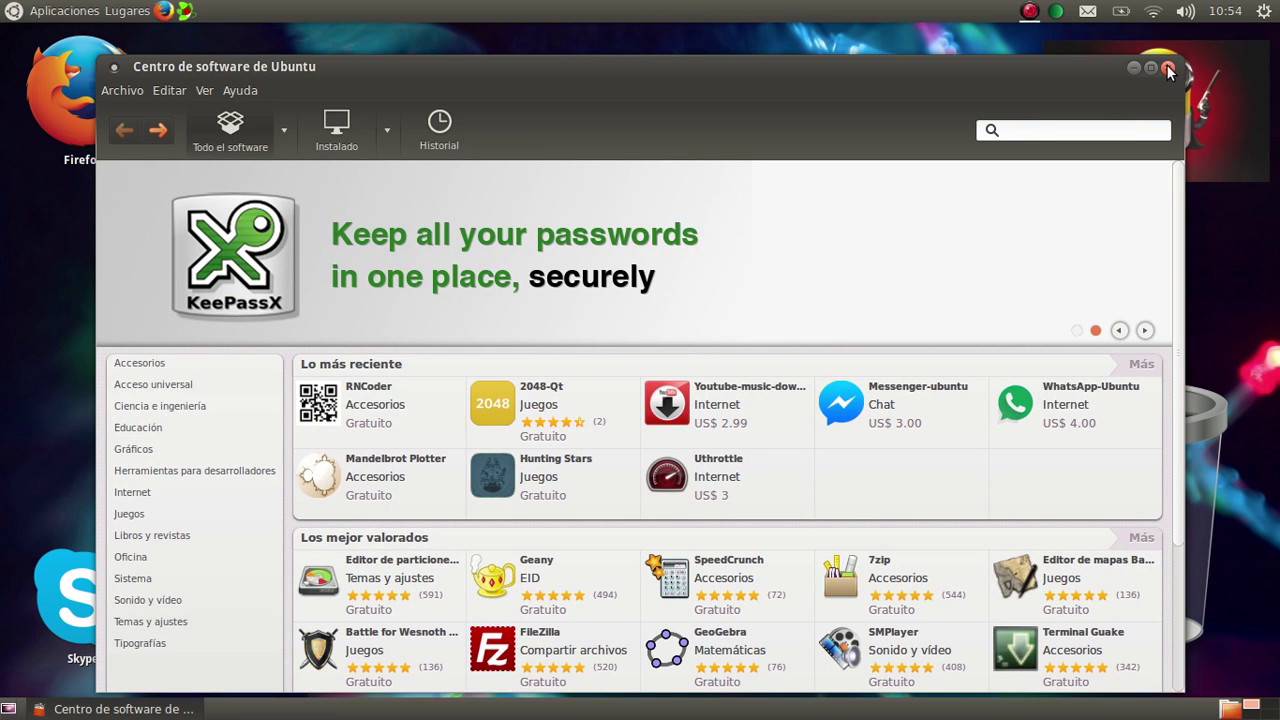
pyautogui.click(1168, 68)
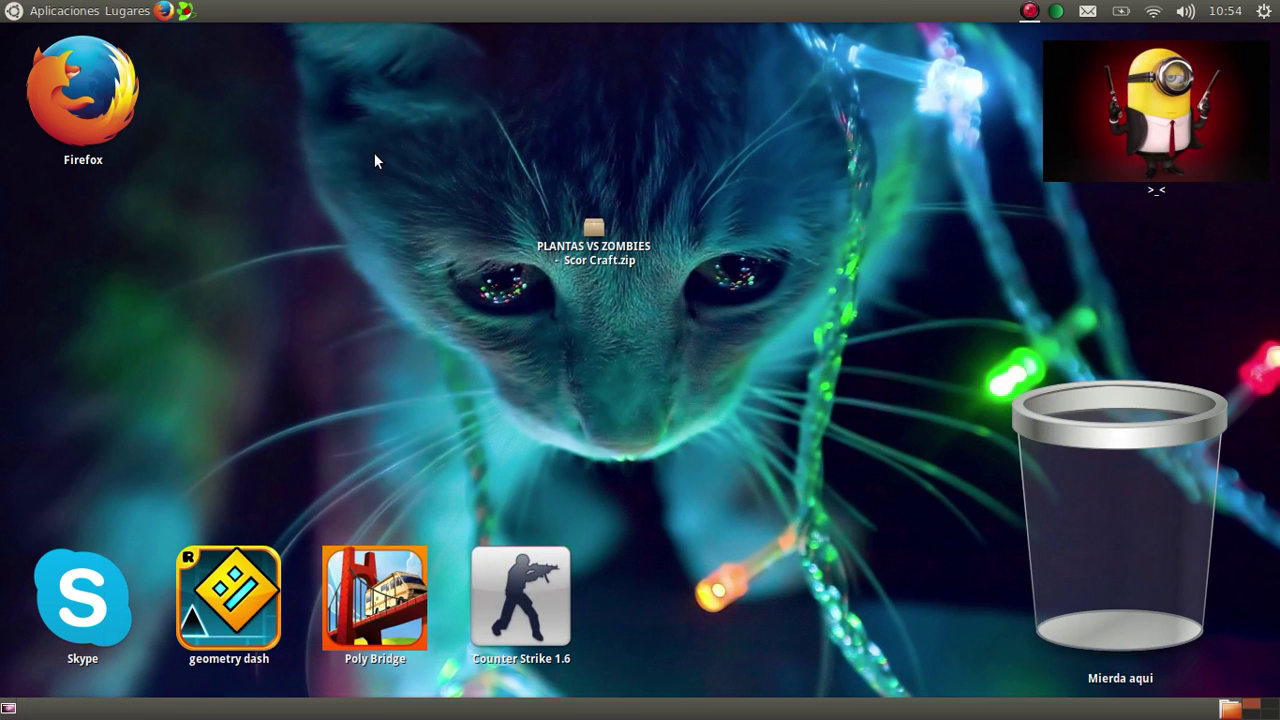
# Step: Extract PLANTAS VS ZOMBIES - Scor Craft.zip onto the desktop and move the archive to the trash
pyautogui.rightClick(595, 244)
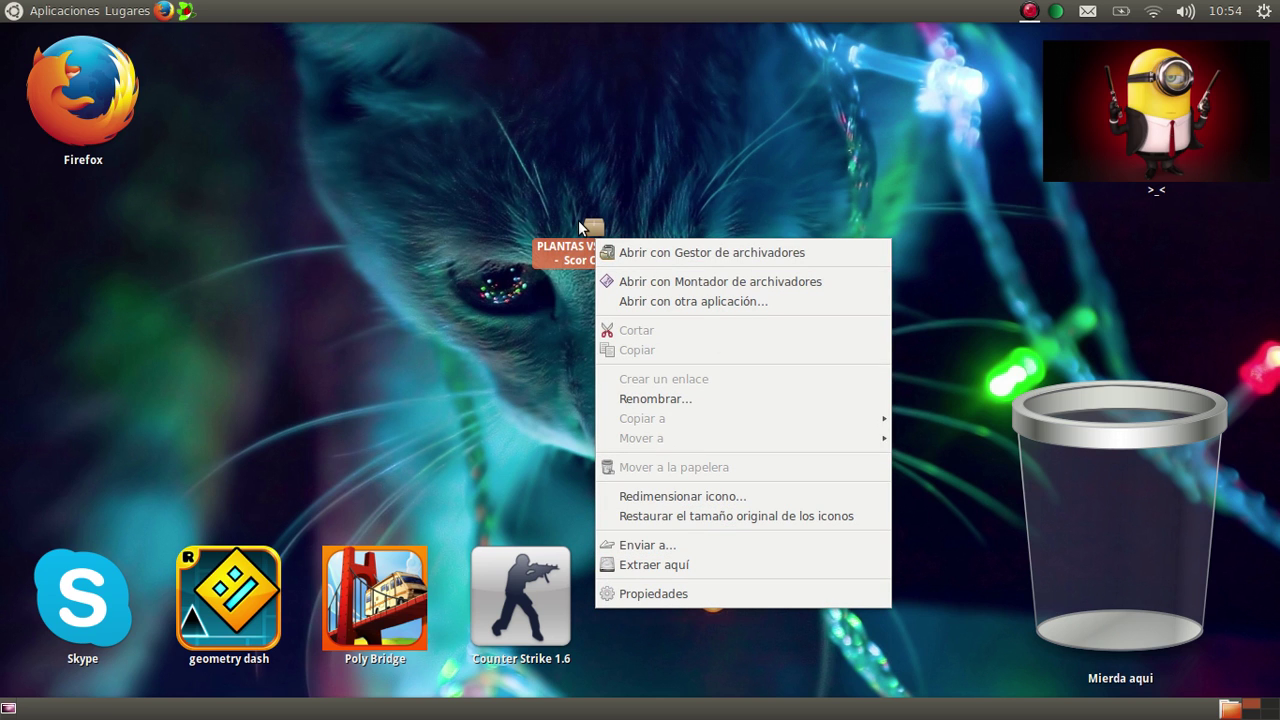
pyautogui.click(690, 564)
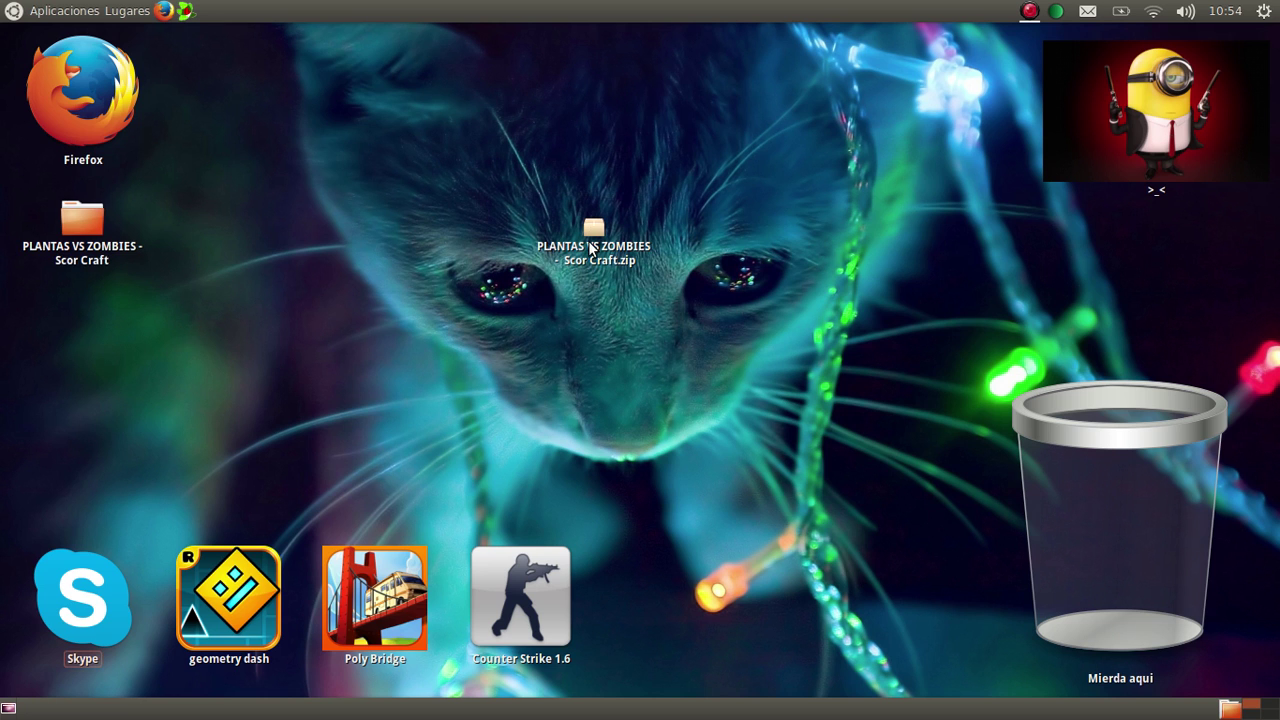
pyautogui.moveTo(590, 248); pyautogui.dragTo(1106, 492)
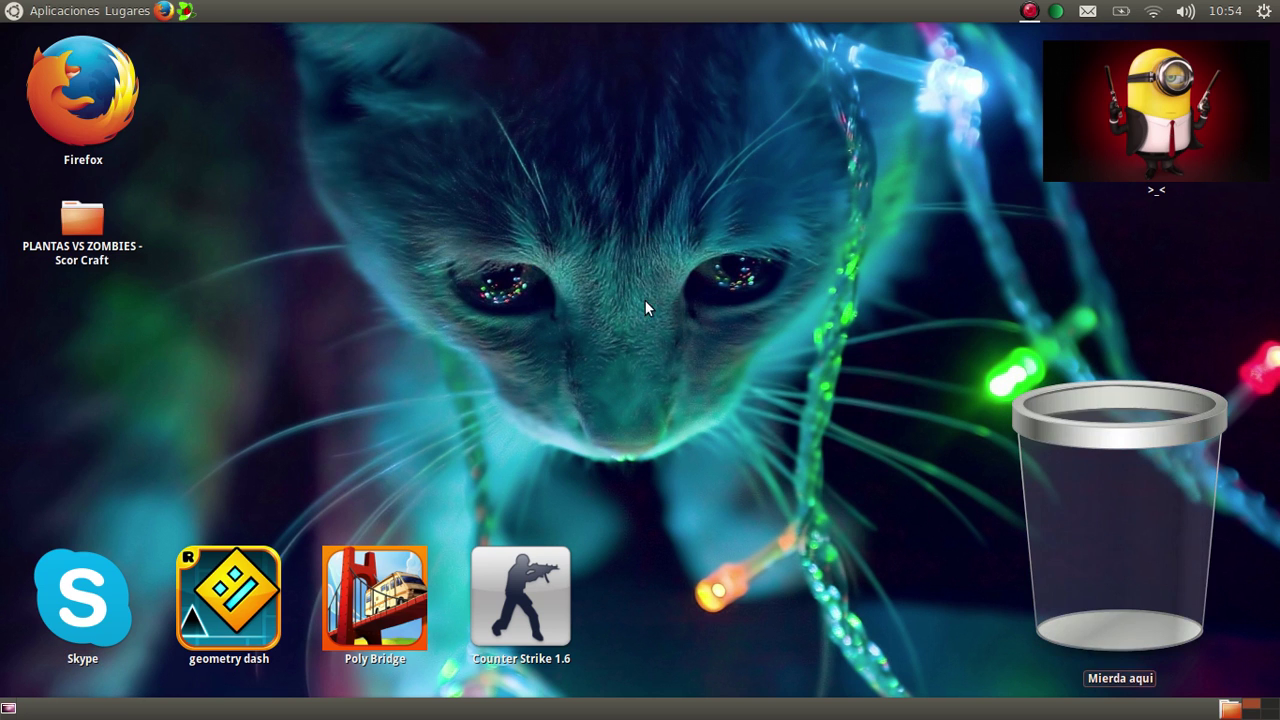
pyautogui.moveTo(645, 300); pyautogui.dragTo(839, 454)
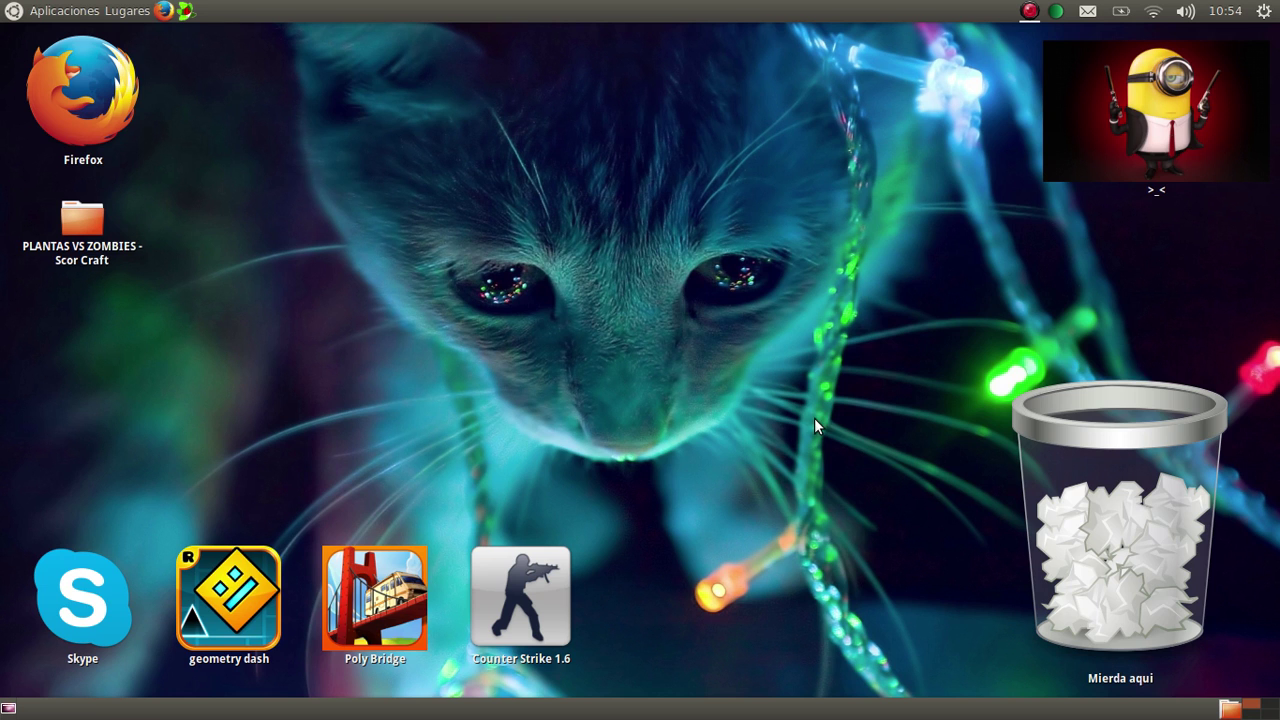
# Step: Empty the desktop trash, confirming the permanent deletion
pyautogui.rightClick(1212, 519)
pyautogui.click(1126, 502)
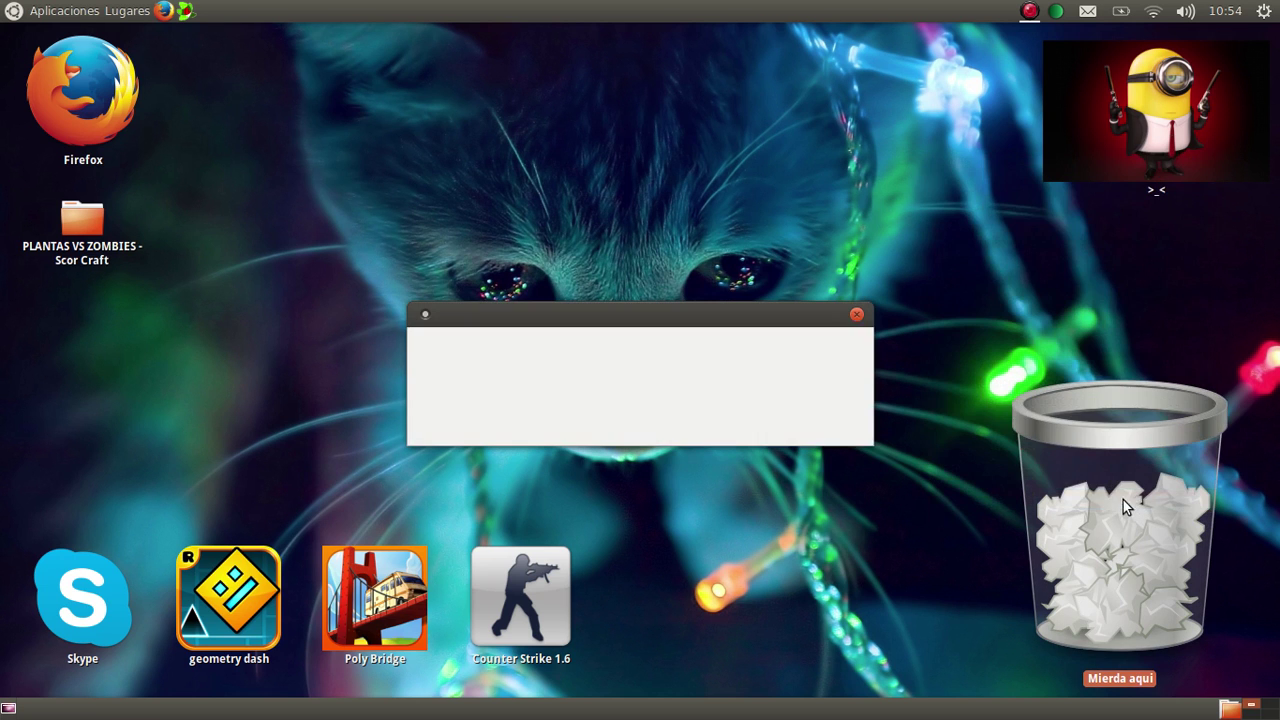
pyautogui.click(828, 418)
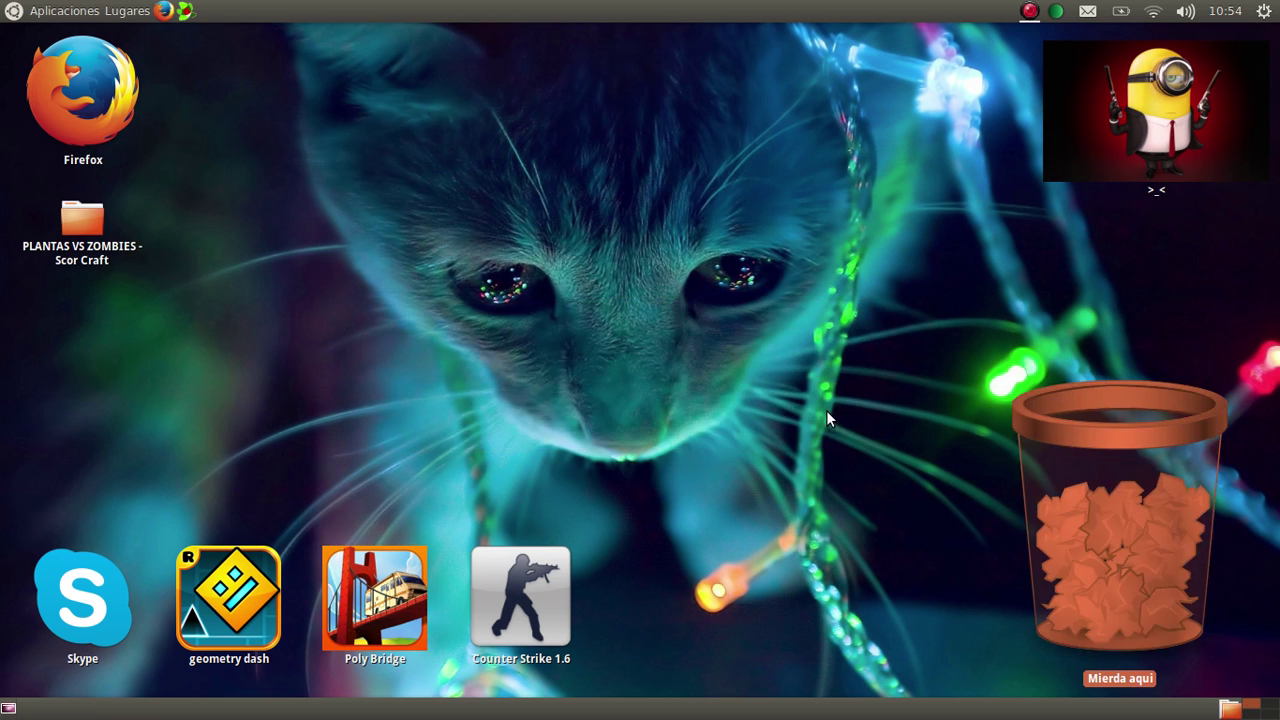
# Step: Place the extracted game folder beside Counter Strike 1.6 on the desktop and open its files/Plantas contra Zombis subfolder
pyautogui.moveTo(98, 244); pyautogui.dragTo(703, 668)
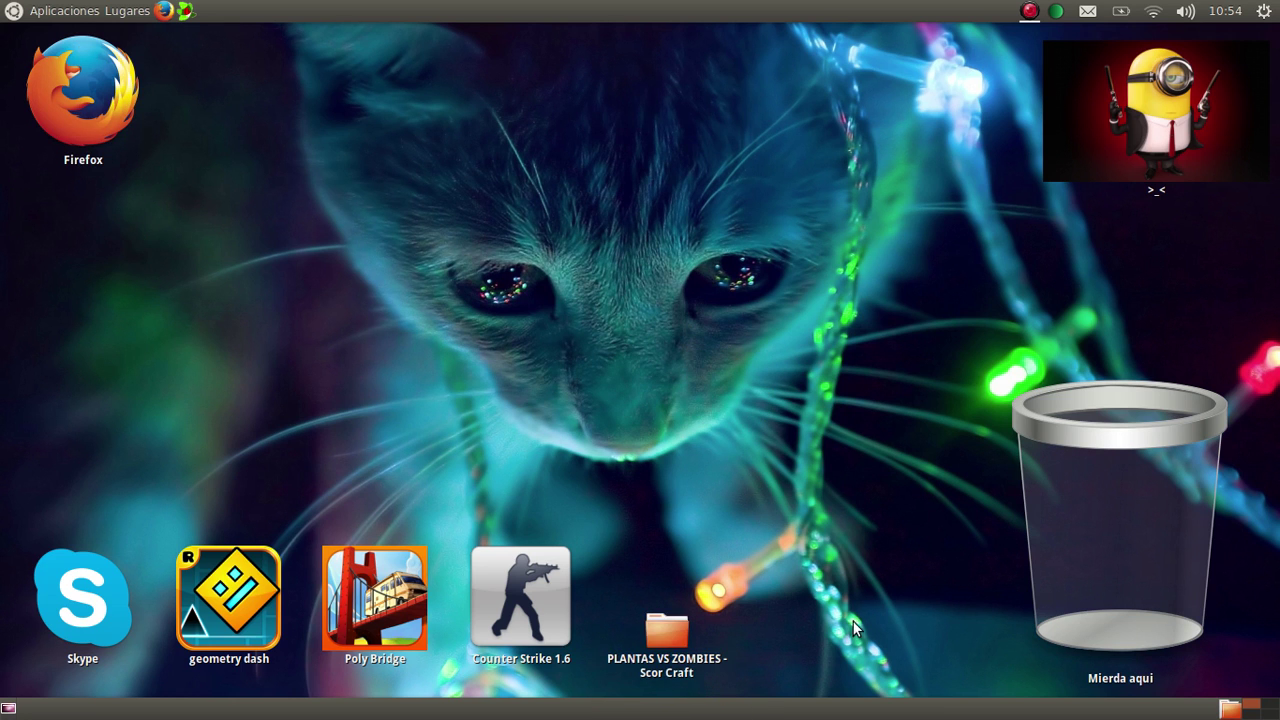
pyautogui.doubleClick(664, 625)
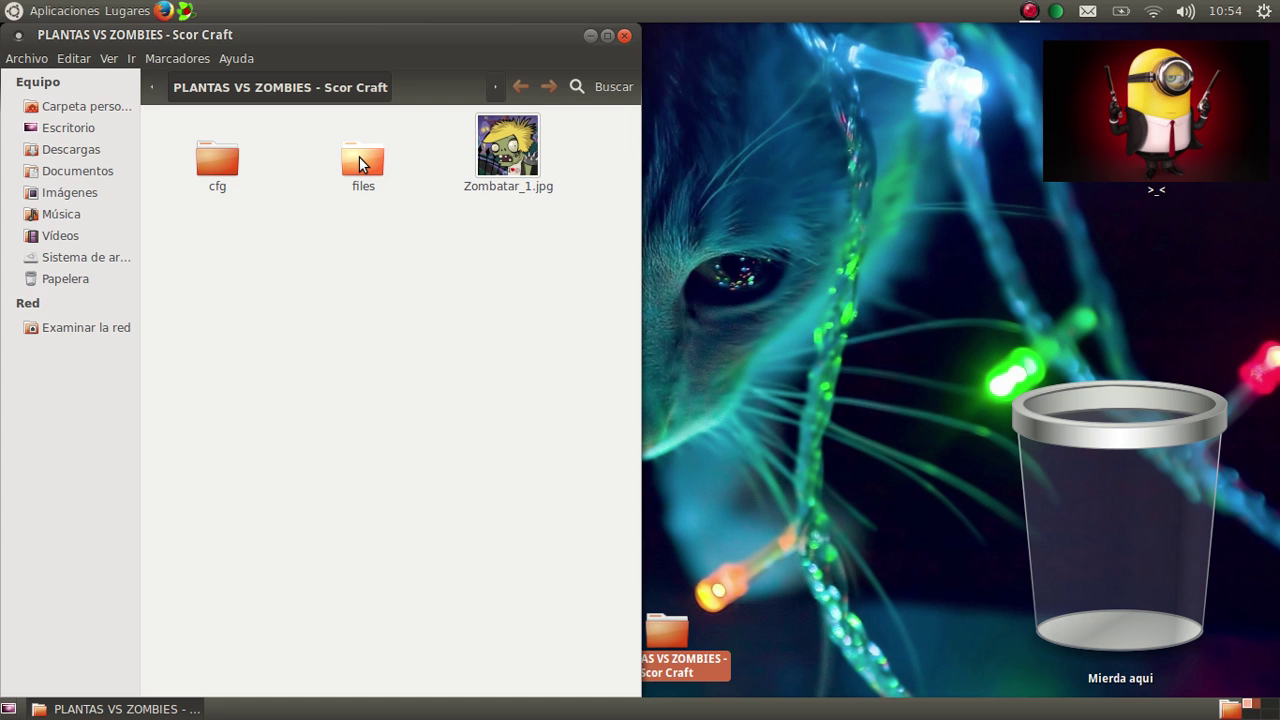
pyautogui.doubleClick(360, 160)
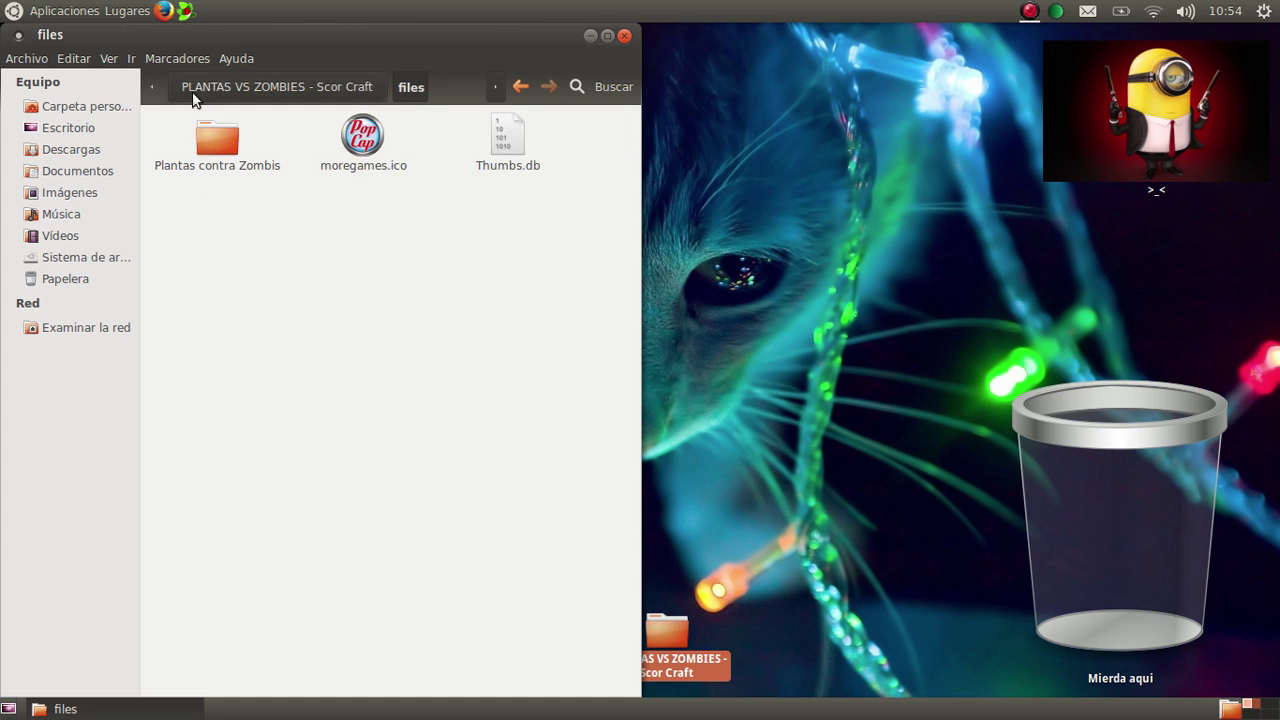
pyautogui.doubleClick(215, 137)
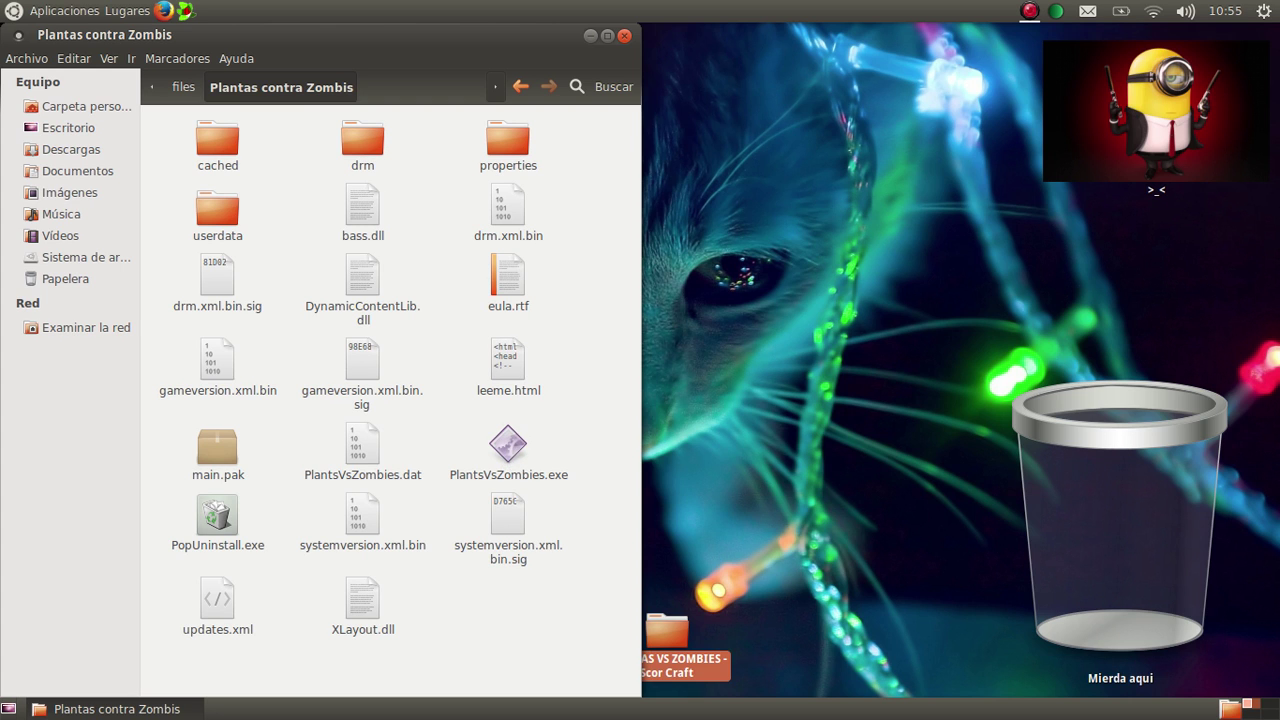
# Step: Examine the options for opening PlantsVsZombies.exe with Wine, dismiss them and close the folder window
pyautogui.rightClick(507, 457)
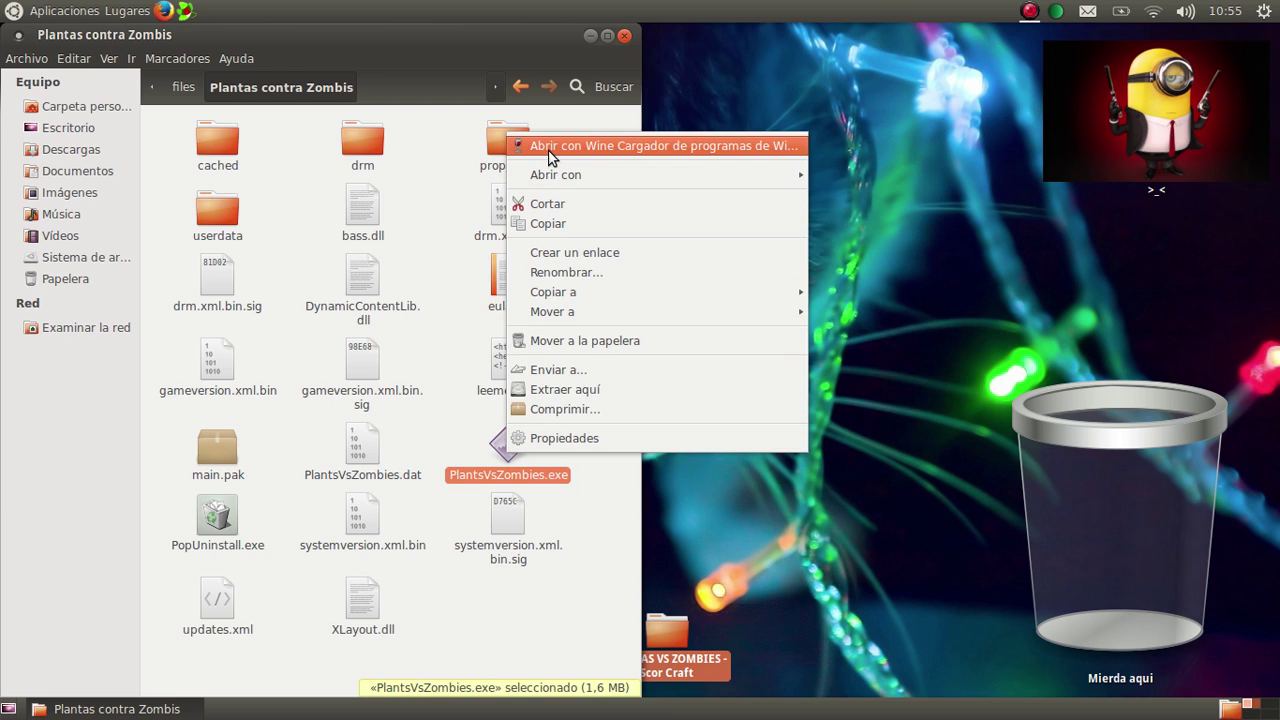
pyautogui.click(588, 505)
pyautogui.click(586, 316)
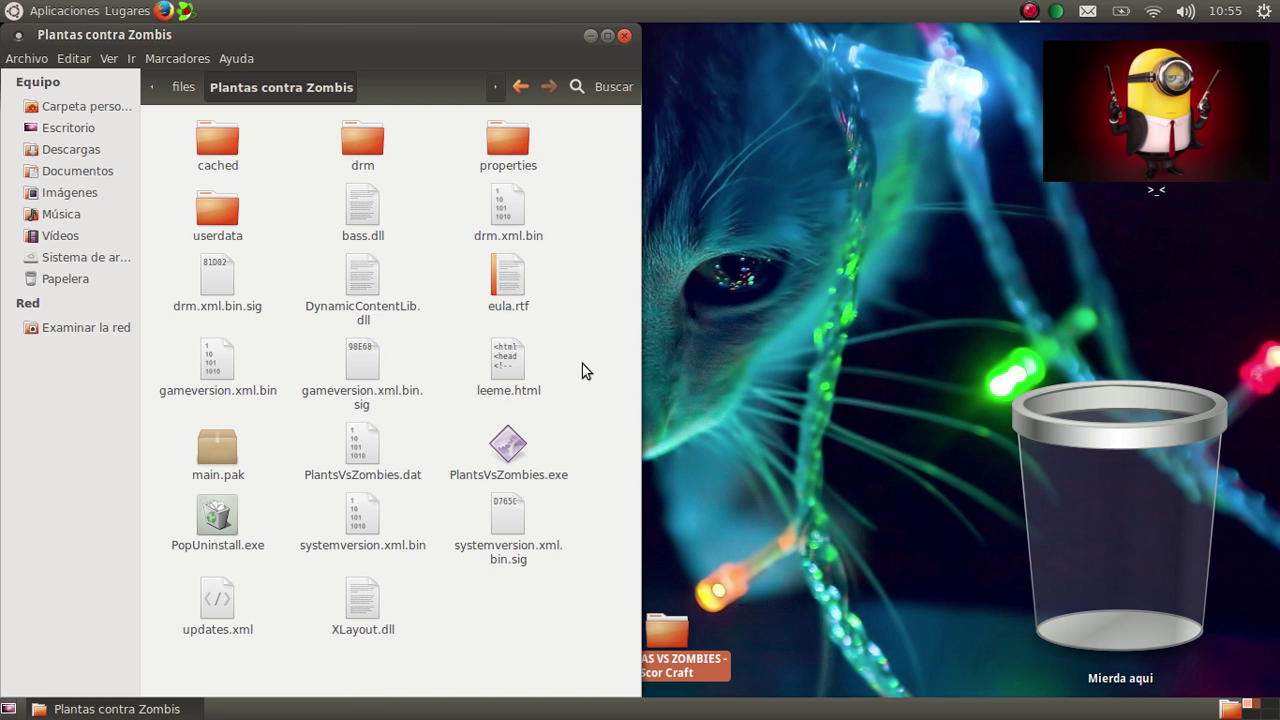
pyautogui.click(619, 37)
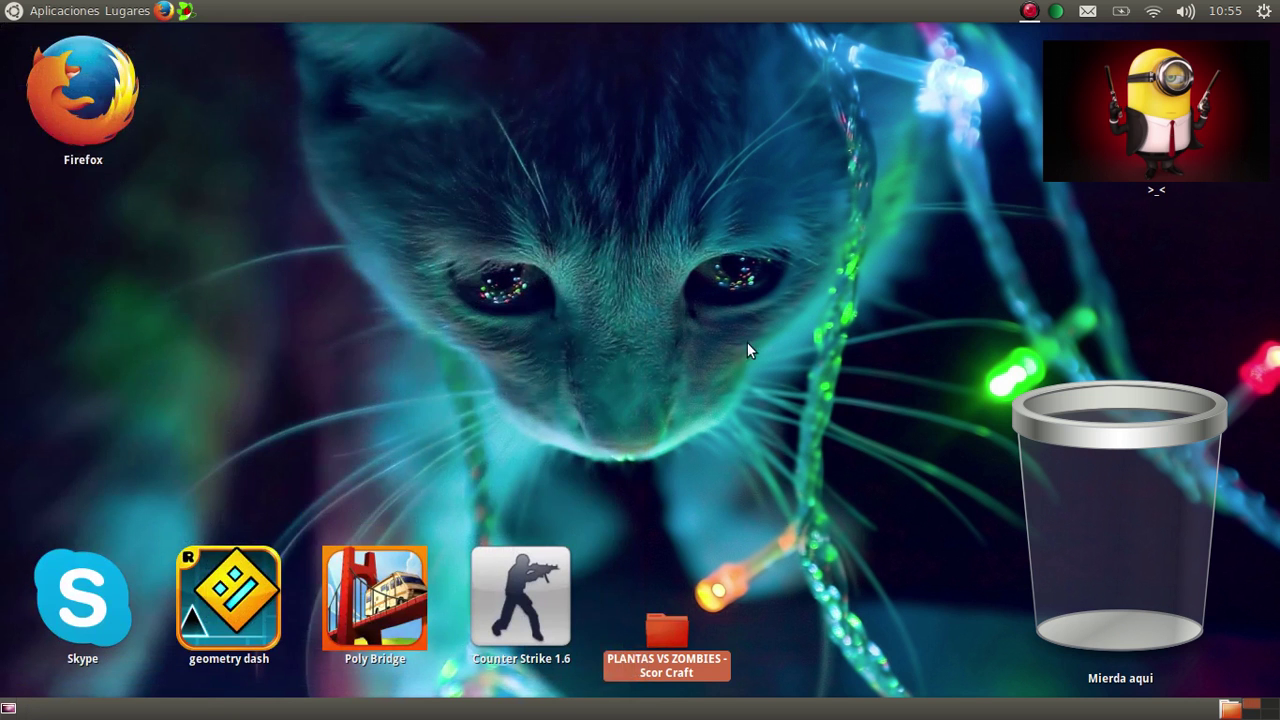
pyautogui.rightClick(676, 660)
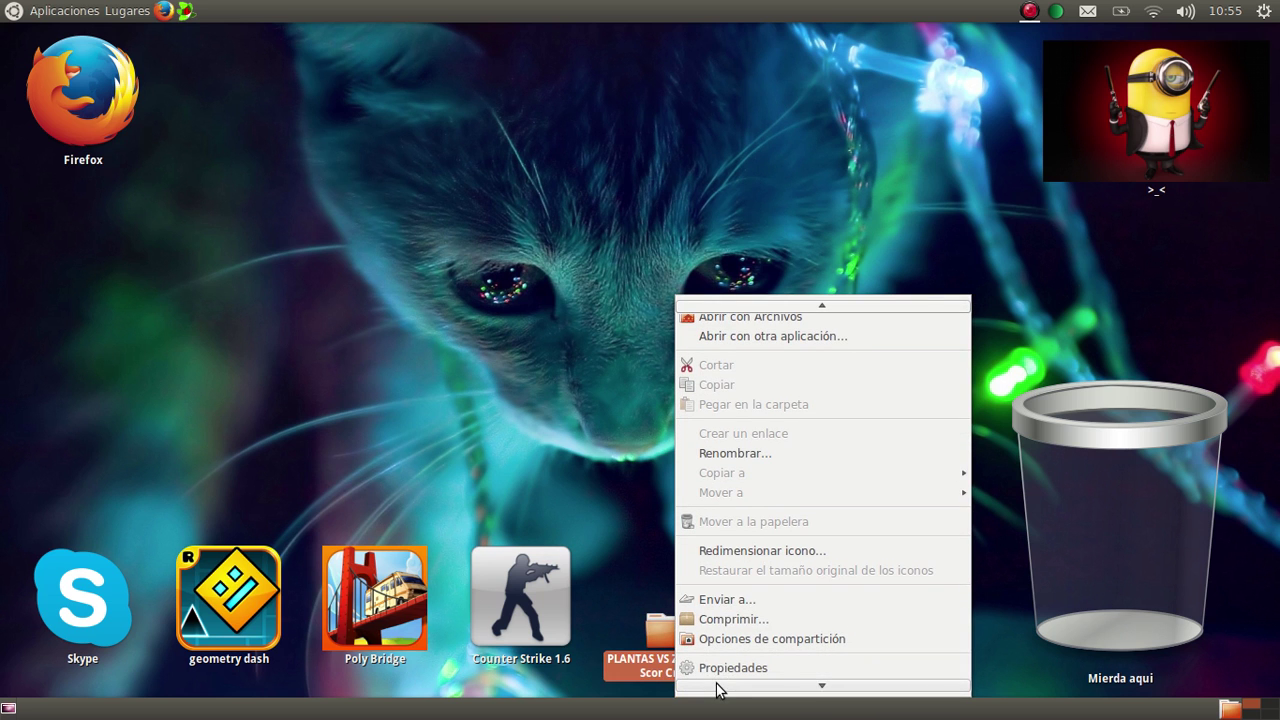
pyautogui.click(722, 668)
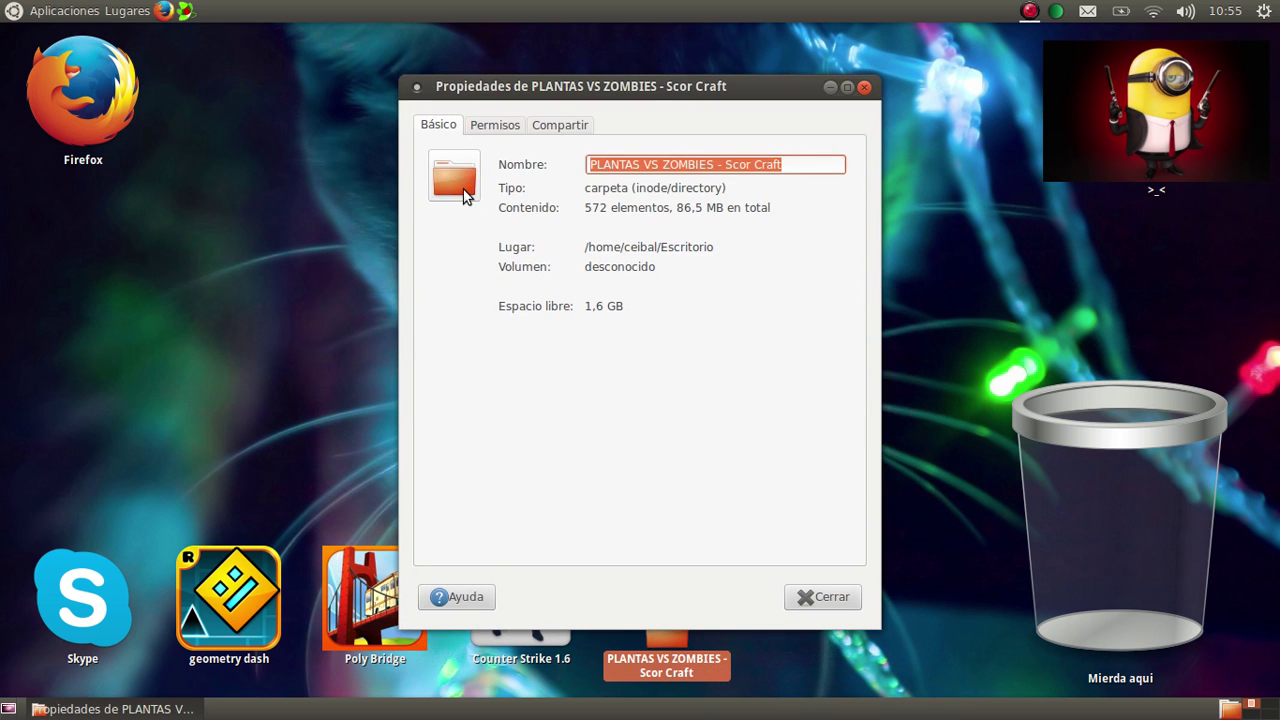
pyautogui.click(458, 188)
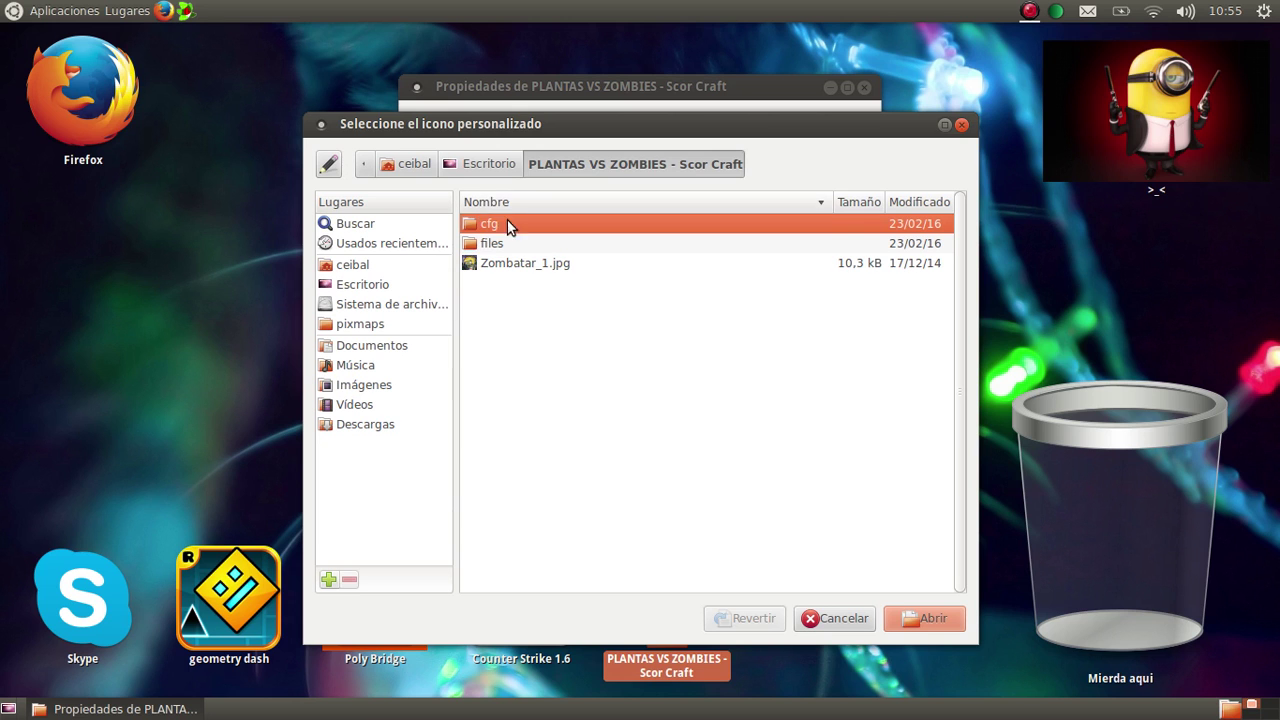
pyautogui.click(963, 125)
pyautogui.click(864, 87)
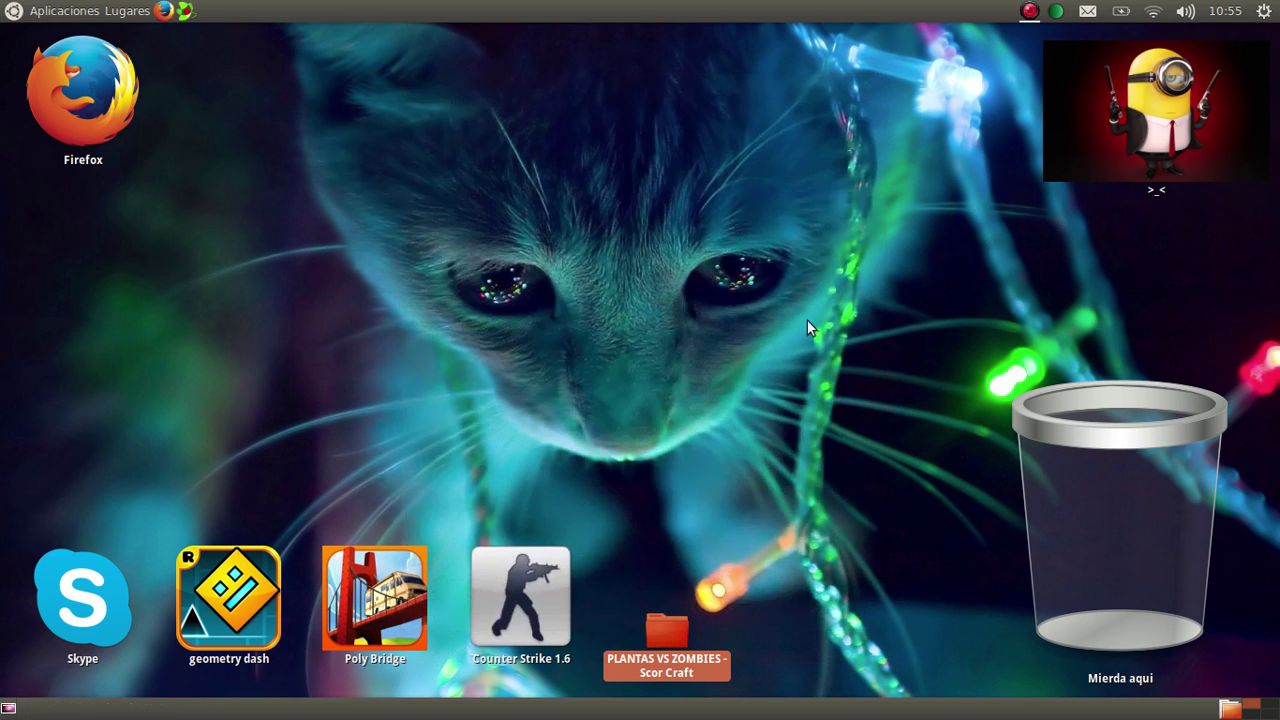
# Step: Set Zombatar_1.jpg from the game folder as the custom icon of the desktop folder PLANTAS VS ZOMBIES - Scor Craft
pyautogui.rightClick(655, 646)
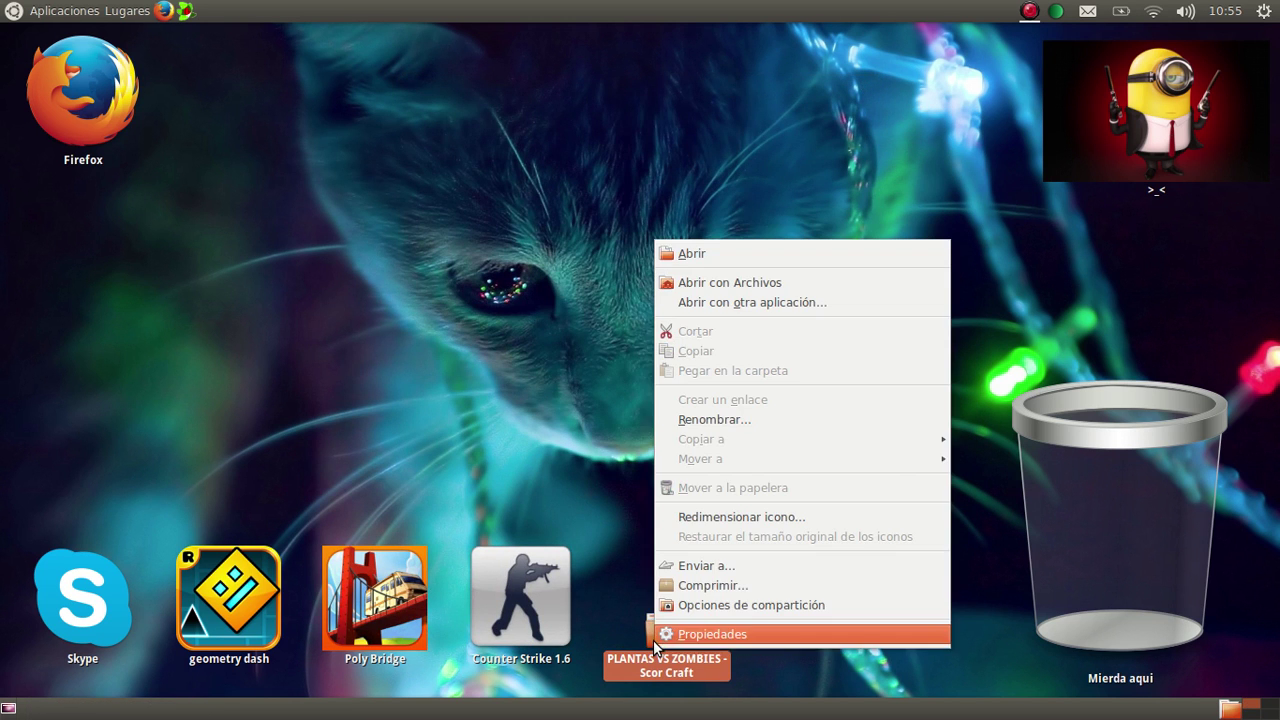
pyautogui.click(705, 637)
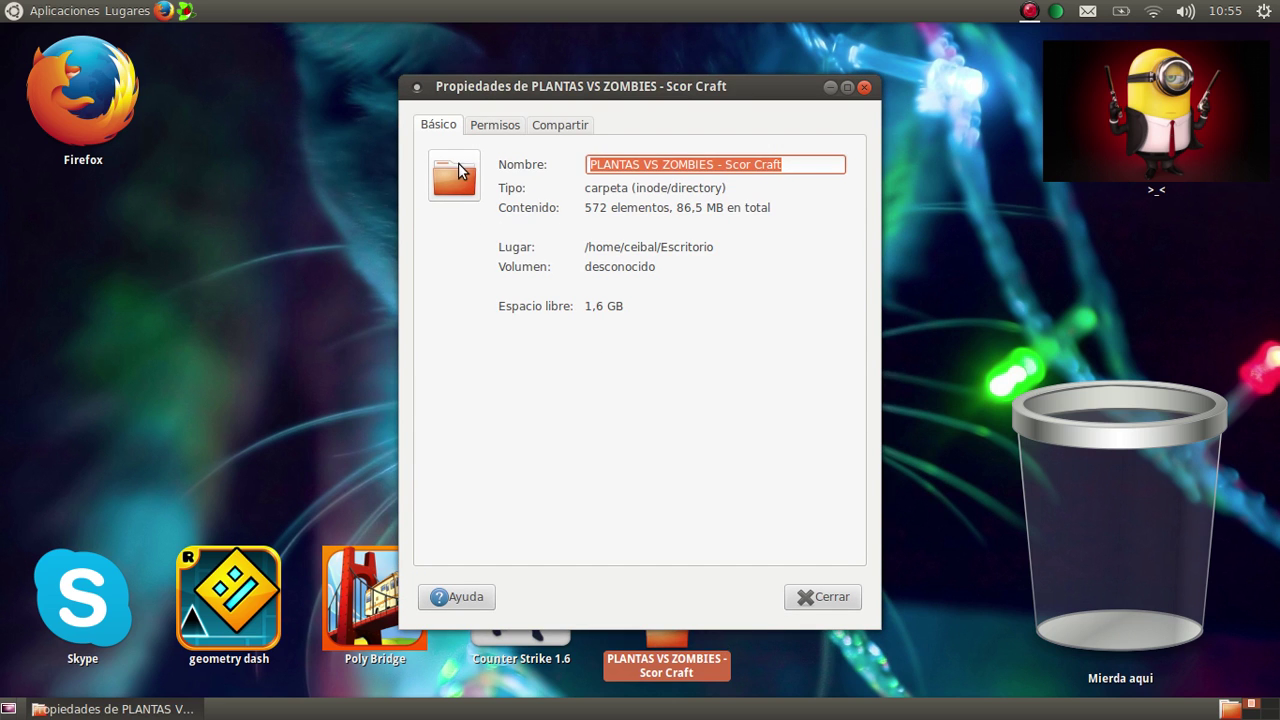
pyautogui.click(456, 182)
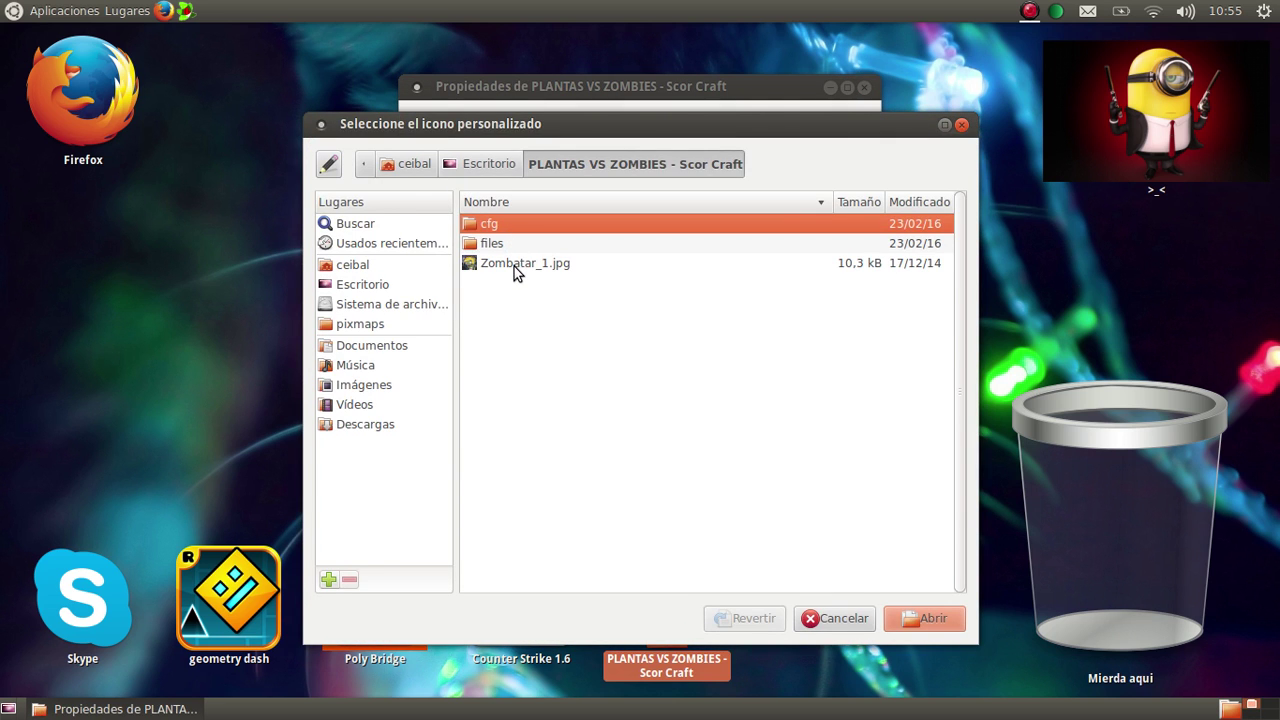
pyautogui.click(514, 266)
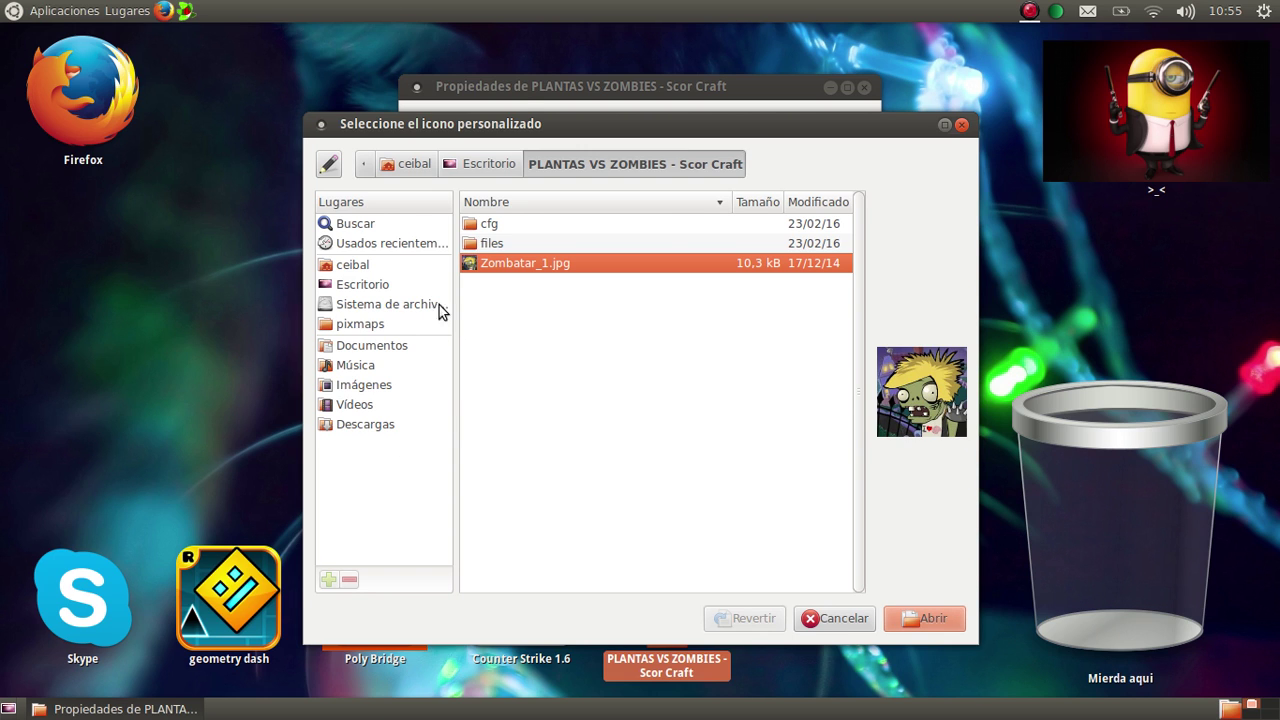
pyautogui.click(385, 385)
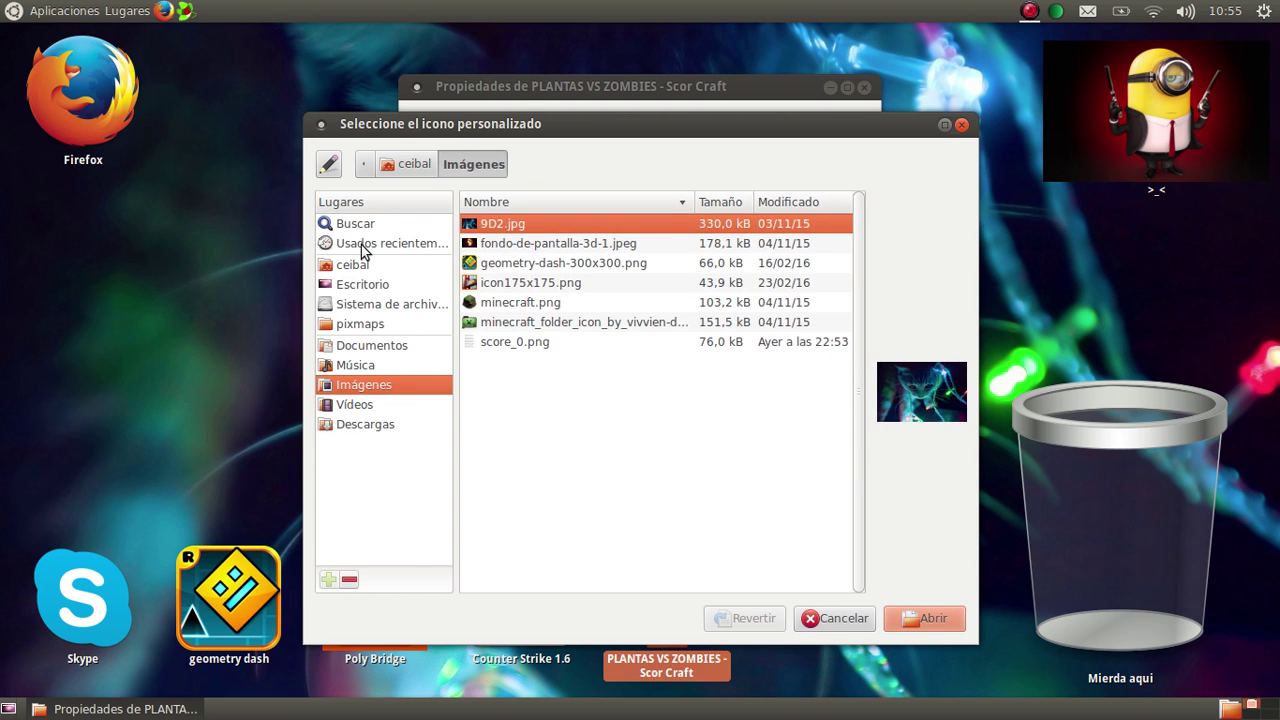
pyautogui.click(340, 288)
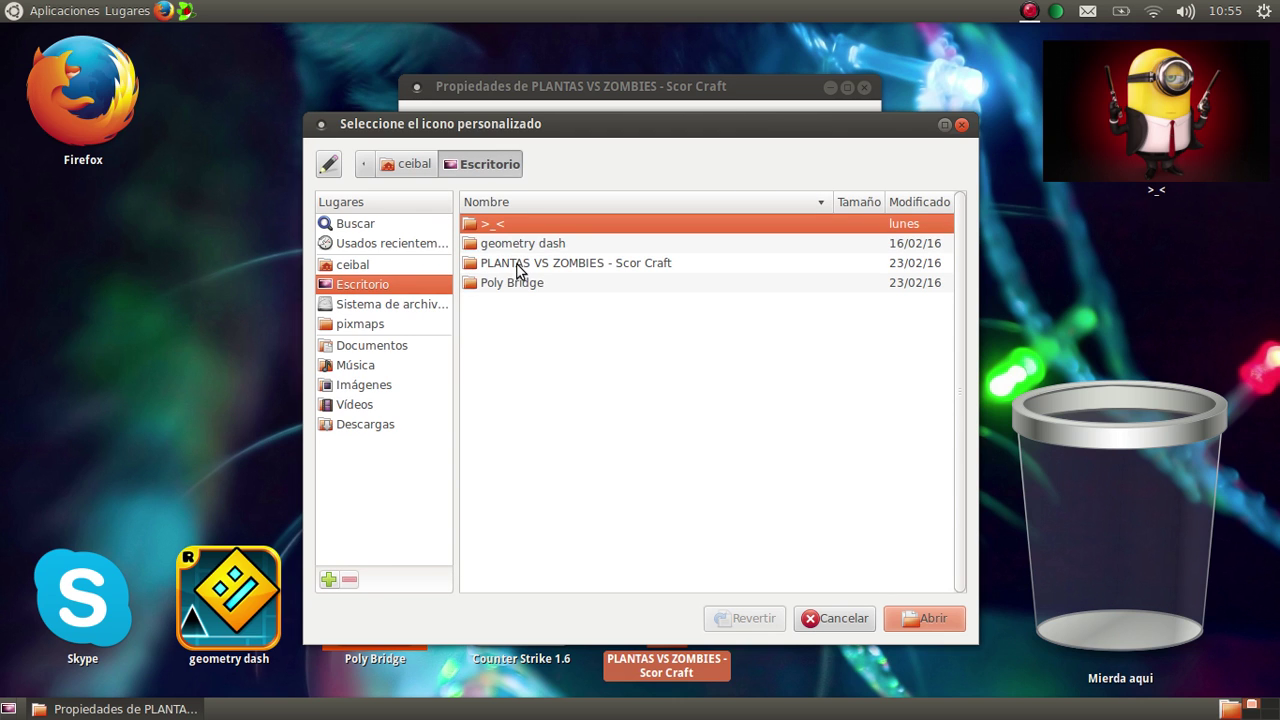
pyautogui.doubleClick(541, 264)
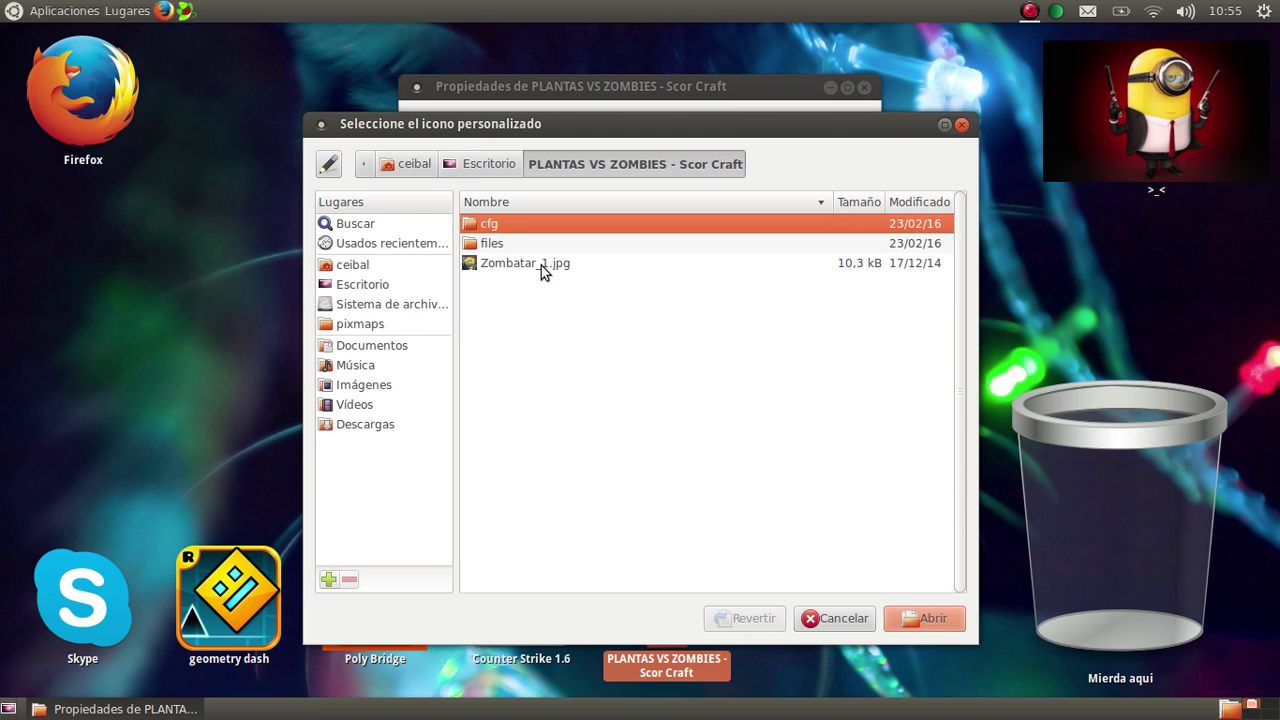
pyautogui.click(505, 268)
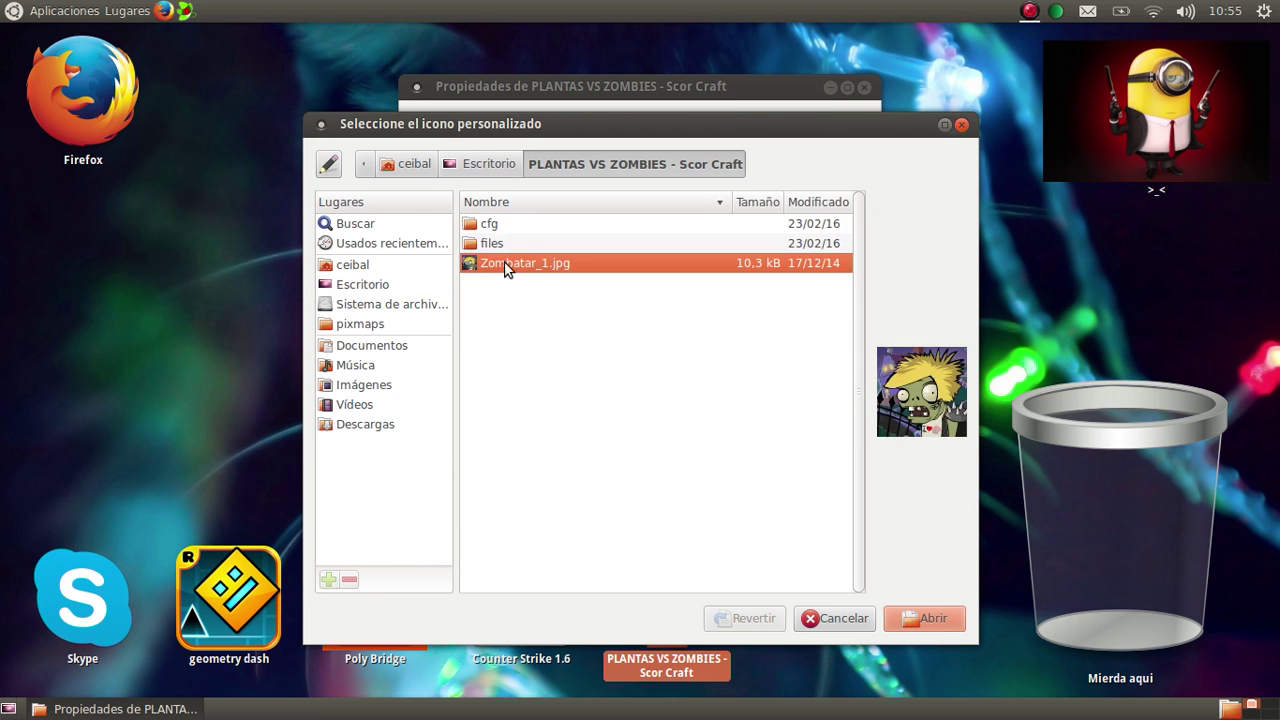
pyautogui.click(913, 617)
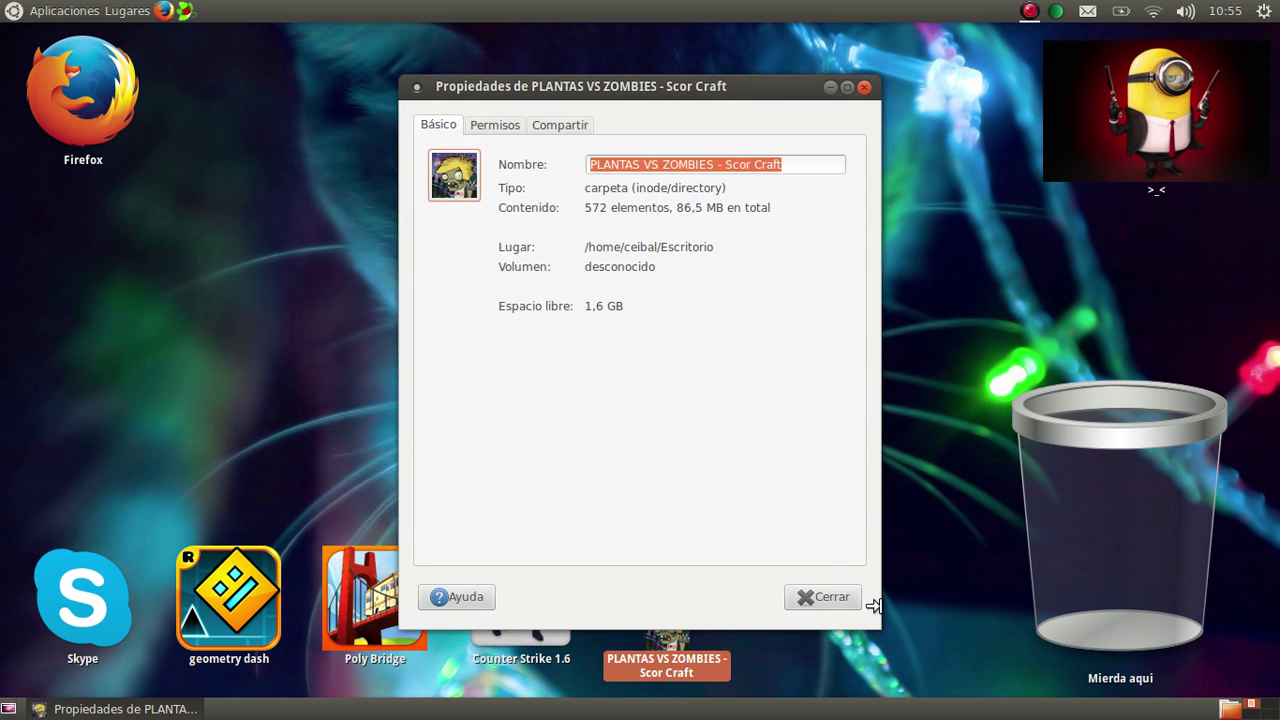
pyautogui.click(837, 591)
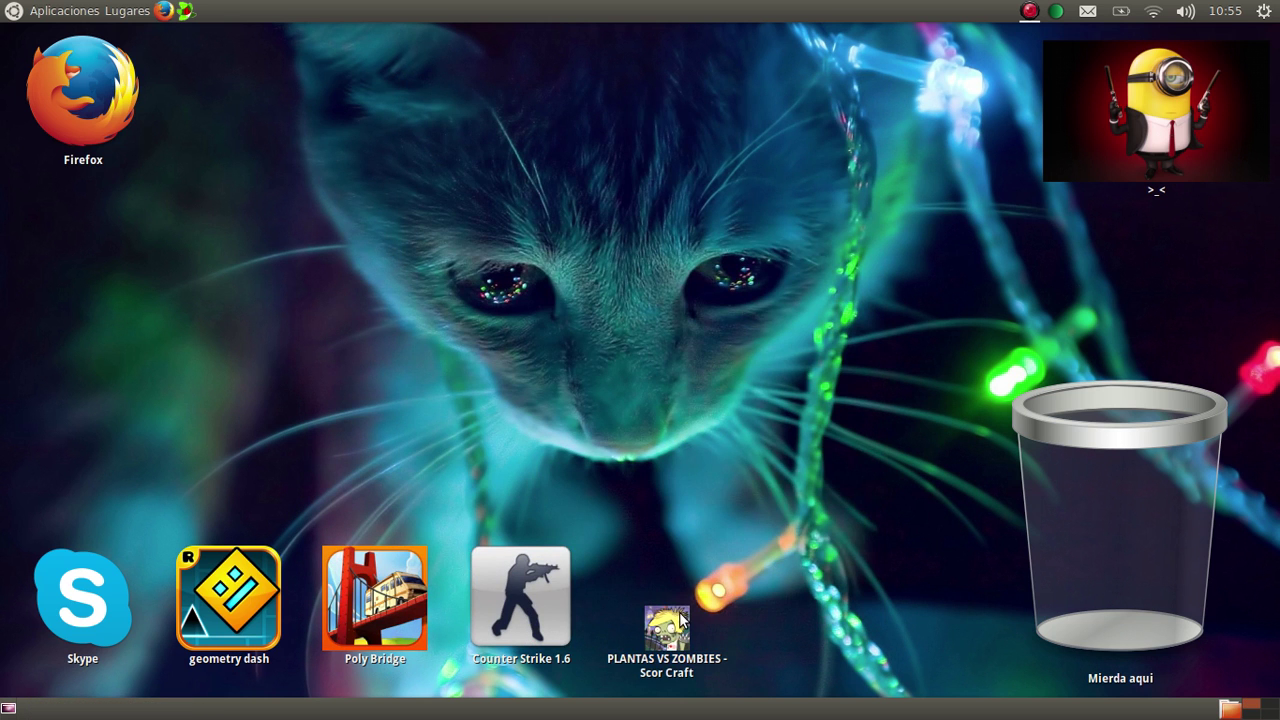
# Step: Enlarge the PLANTAS VS ZOMBIES - Scor Craft desktop icon to about the size of the neighbouring game icons
pyautogui.rightClick(691, 616)
pyautogui.click(764, 487)
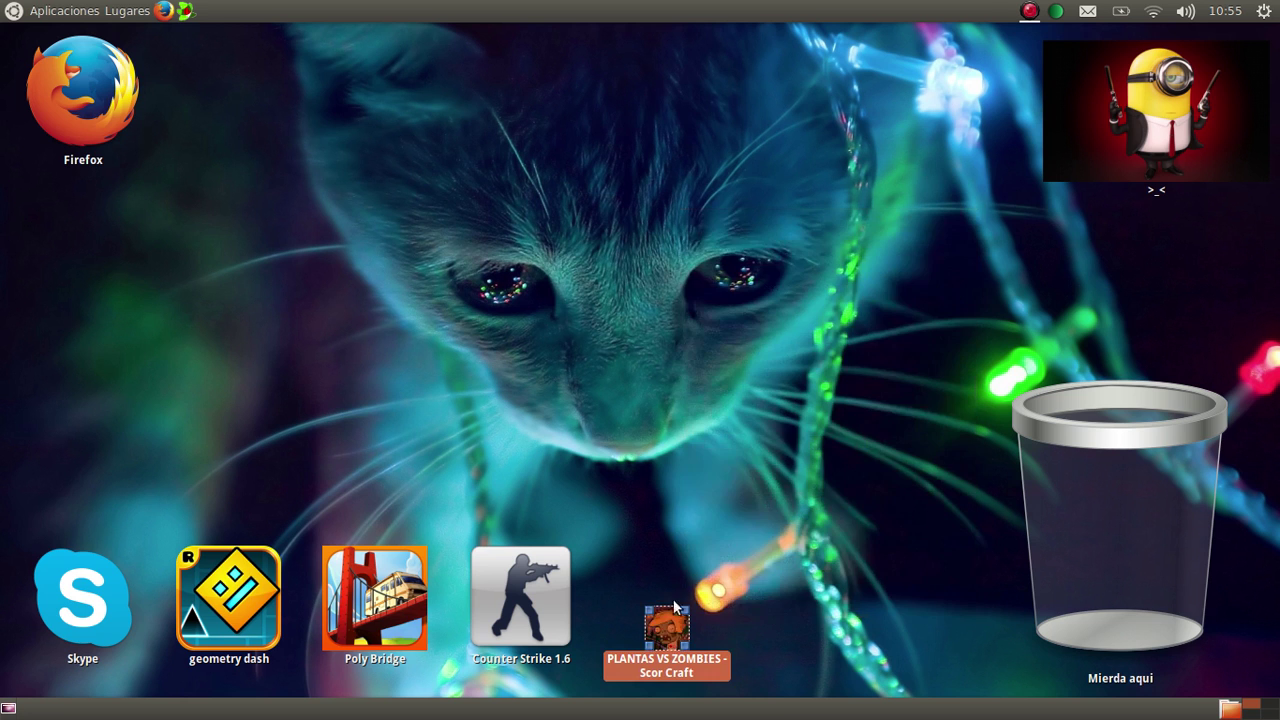
pyautogui.moveTo(648, 608); pyautogui.dragTo(594, 464)
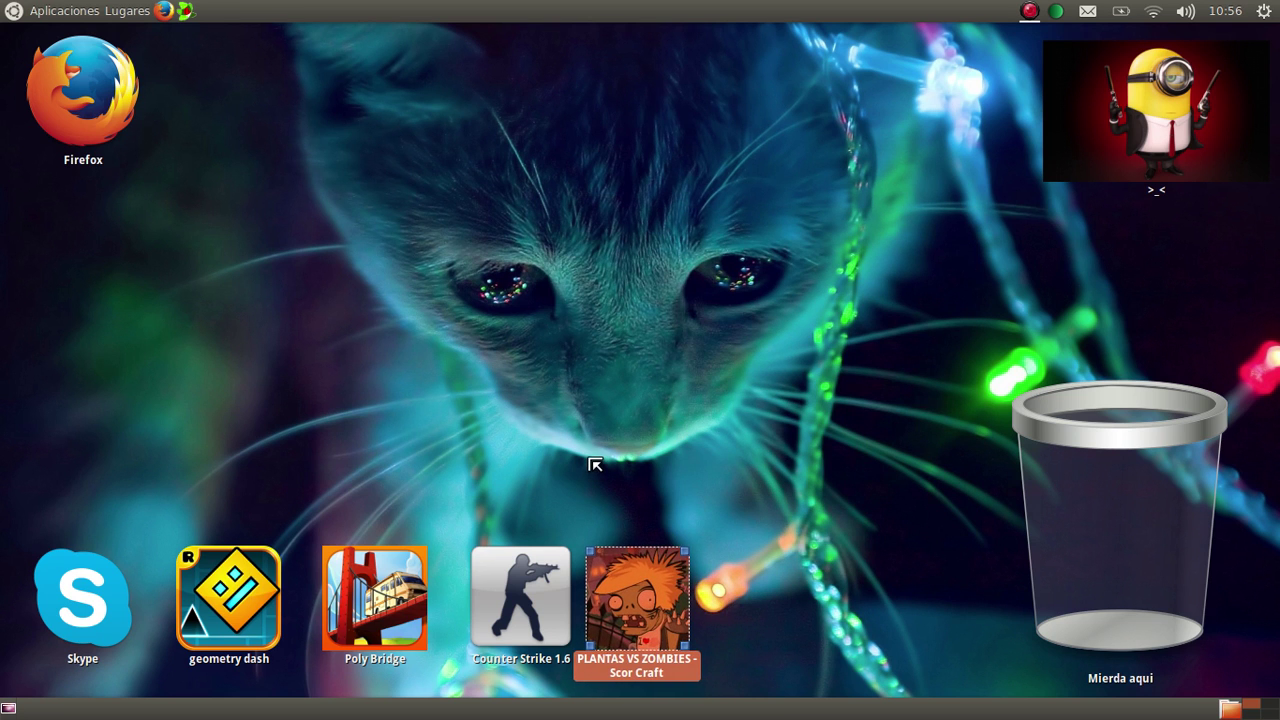
pyautogui.click(839, 629)
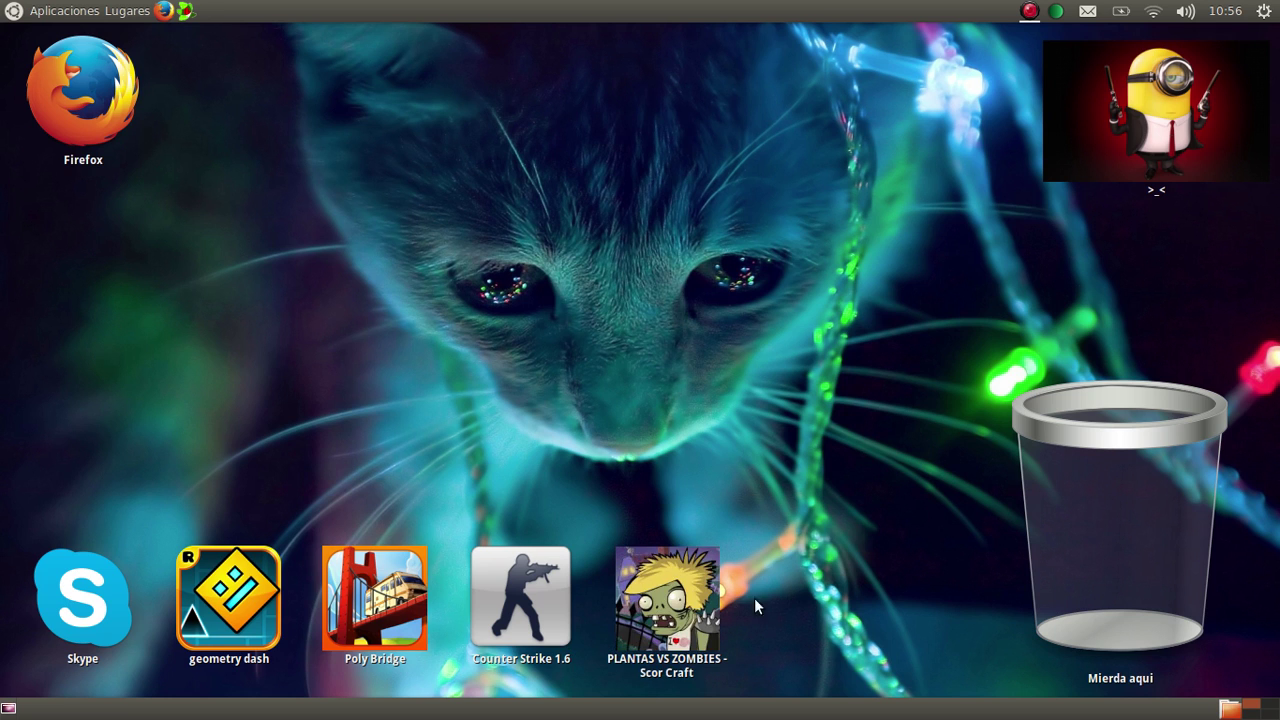
pyautogui.rightClick(660, 590)
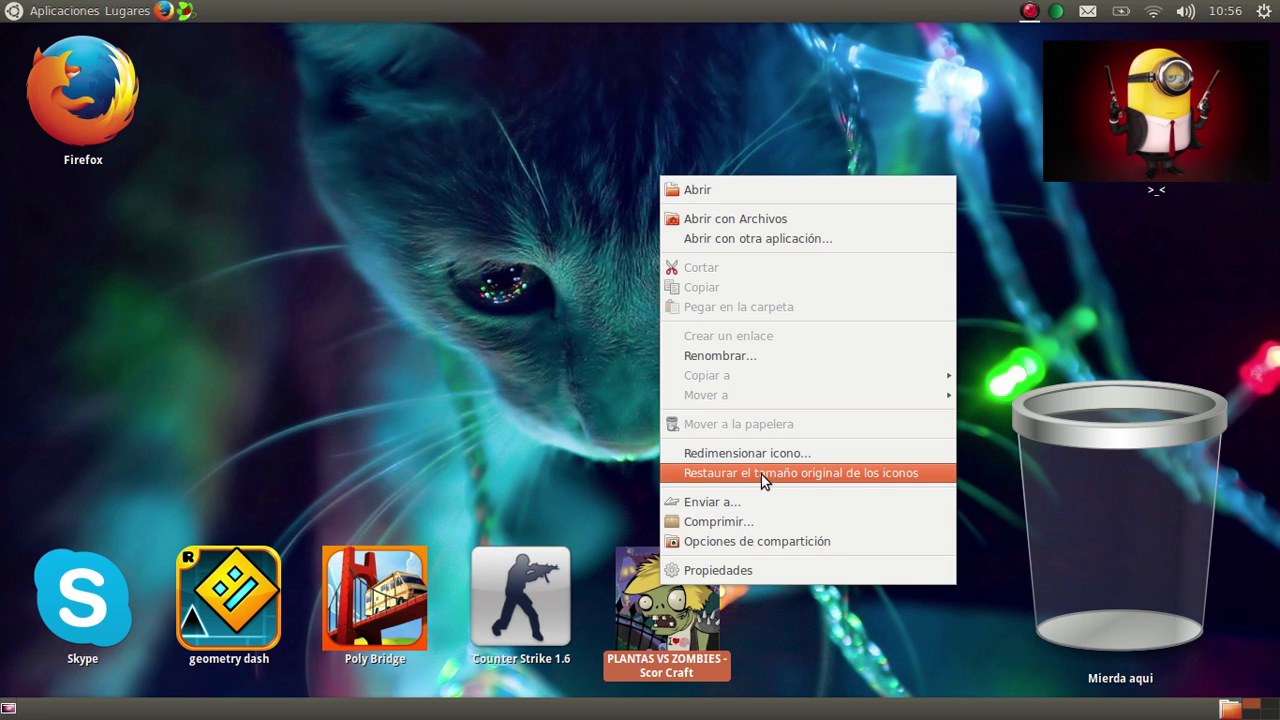
pyautogui.click(838, 690)
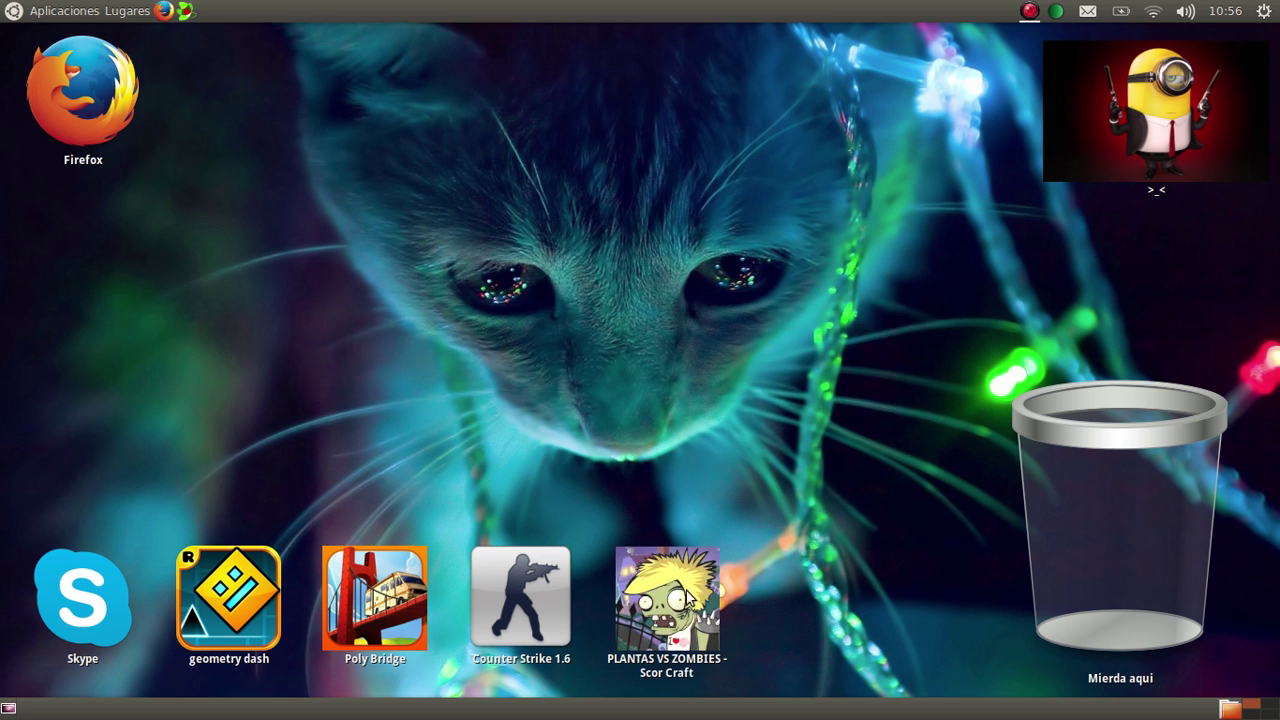
# Step: Launch PlantsVsZombies.exe from the game folder's files/Plantas contra Zombis subfolder with Wine and close the folder window
pyautogui.doubleClick(677, 597)
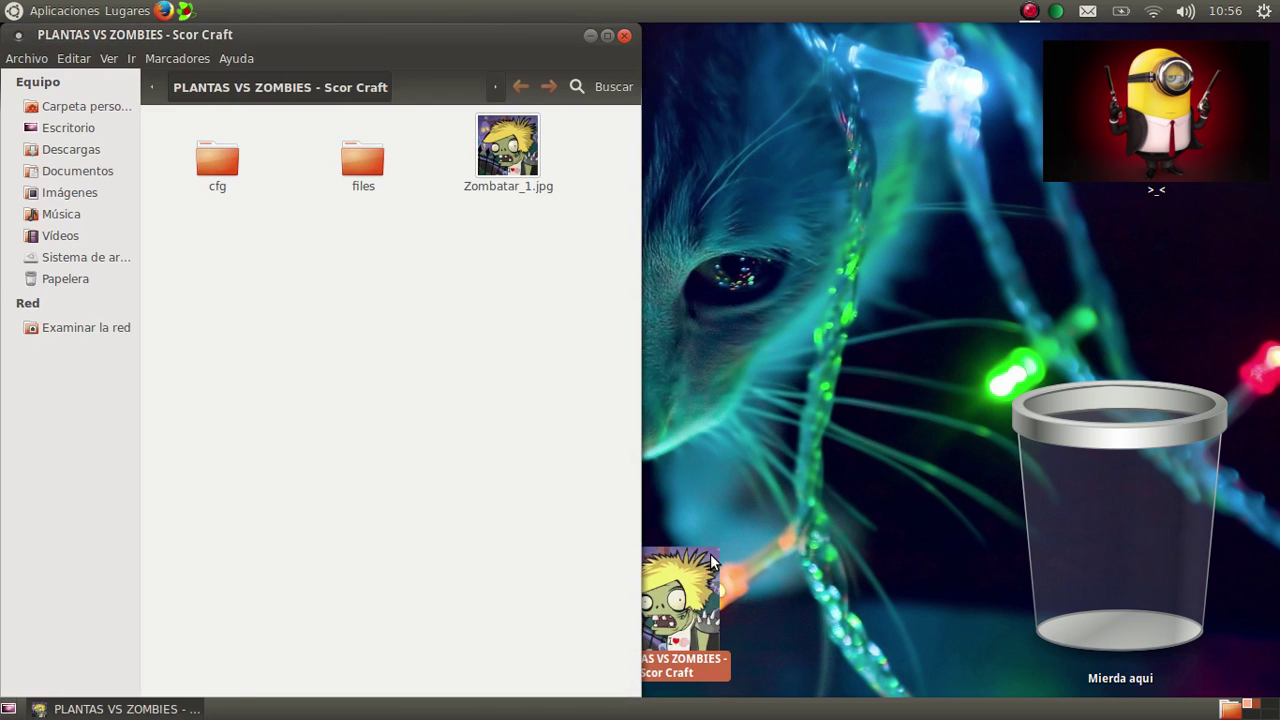
pyautogui.doubleClick(356, 158)
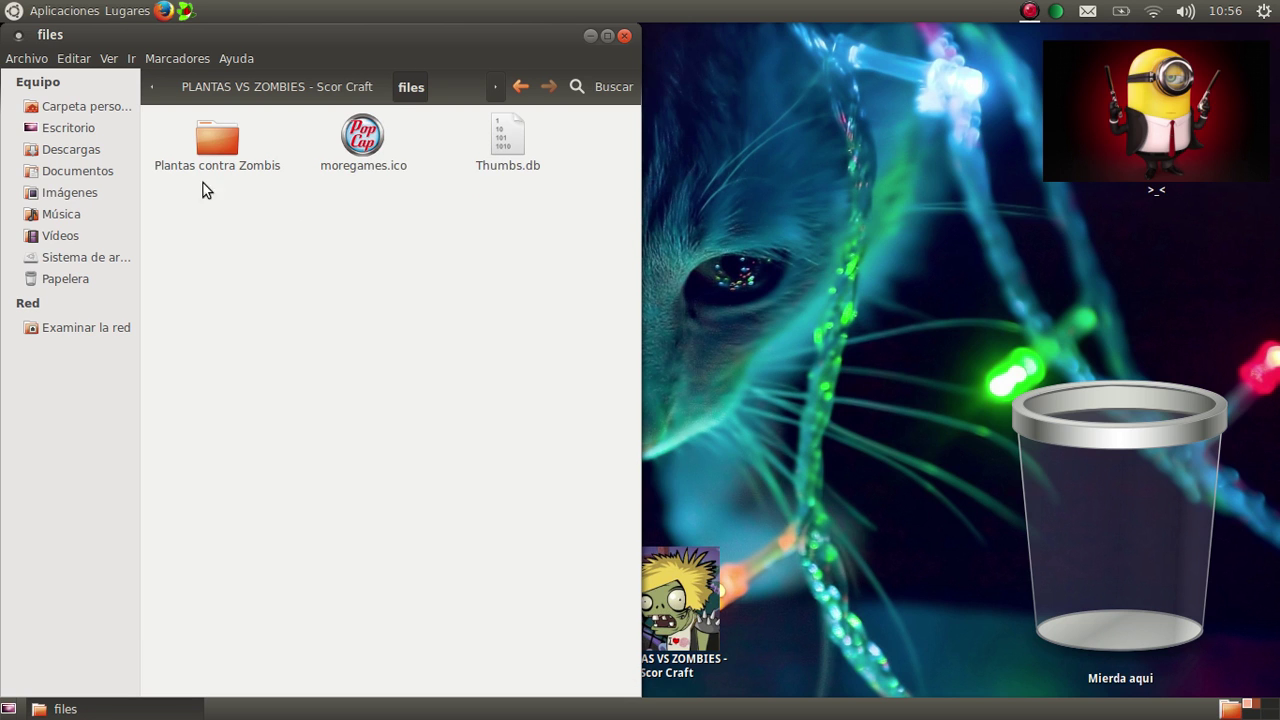
pyautogui.doubleClick(199, 150)
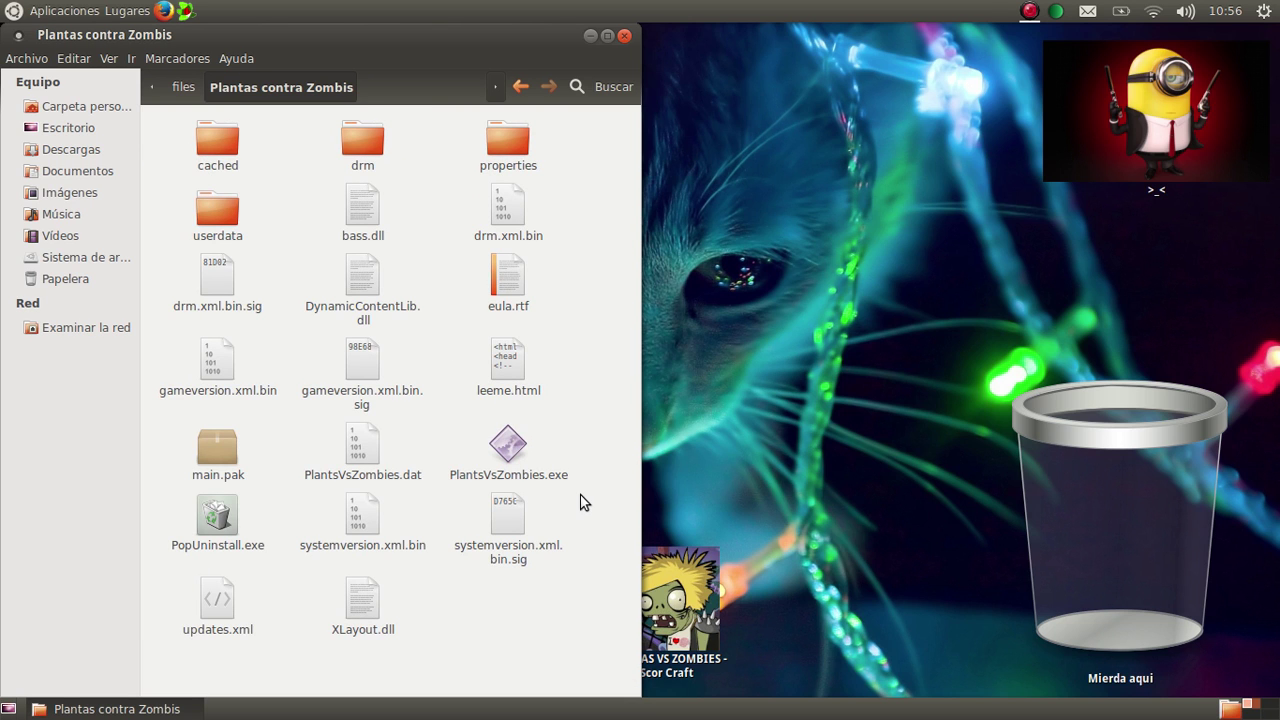
pyautogui.rightClick(508, 455)
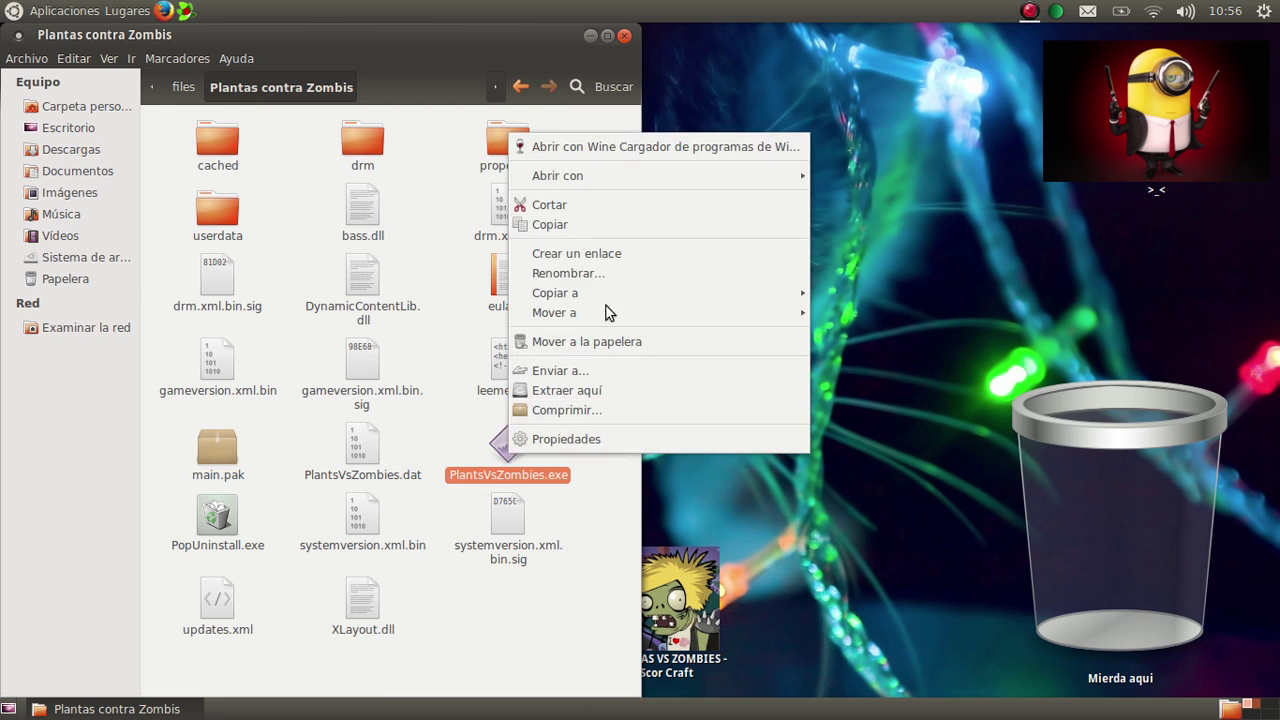
pyautogui.click(598, 150)
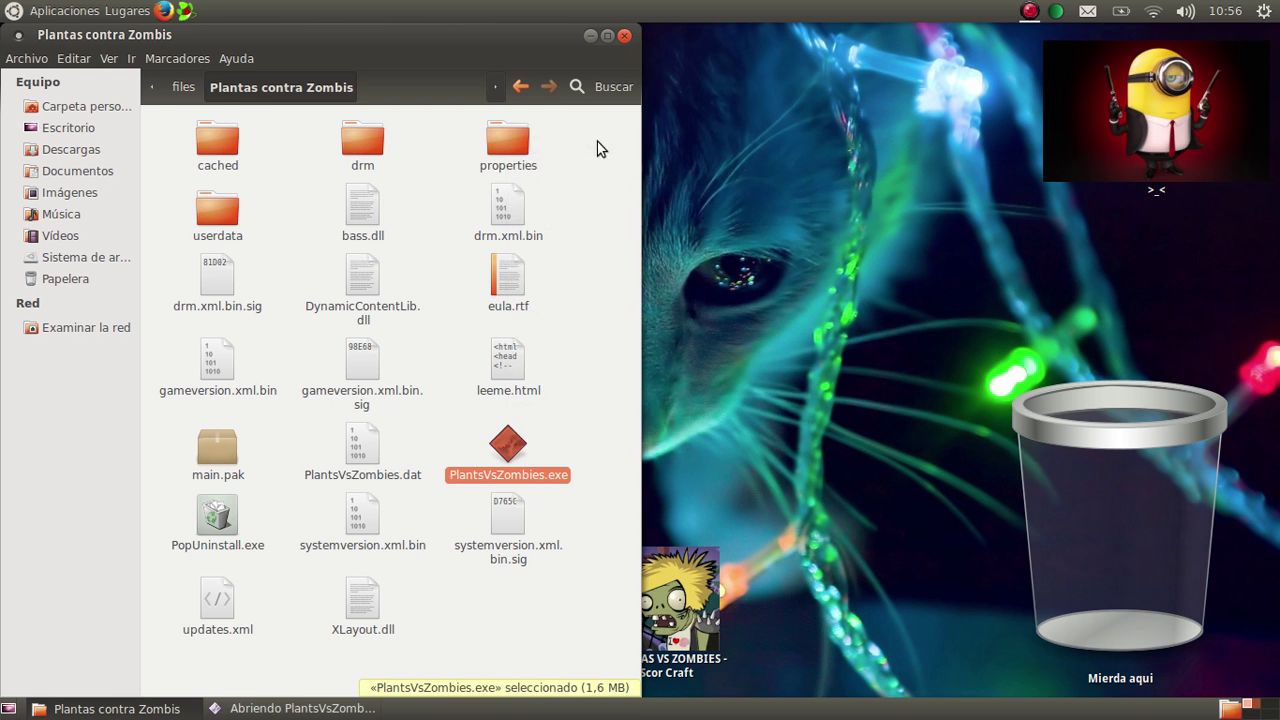
pyautogui.click(625, 38)
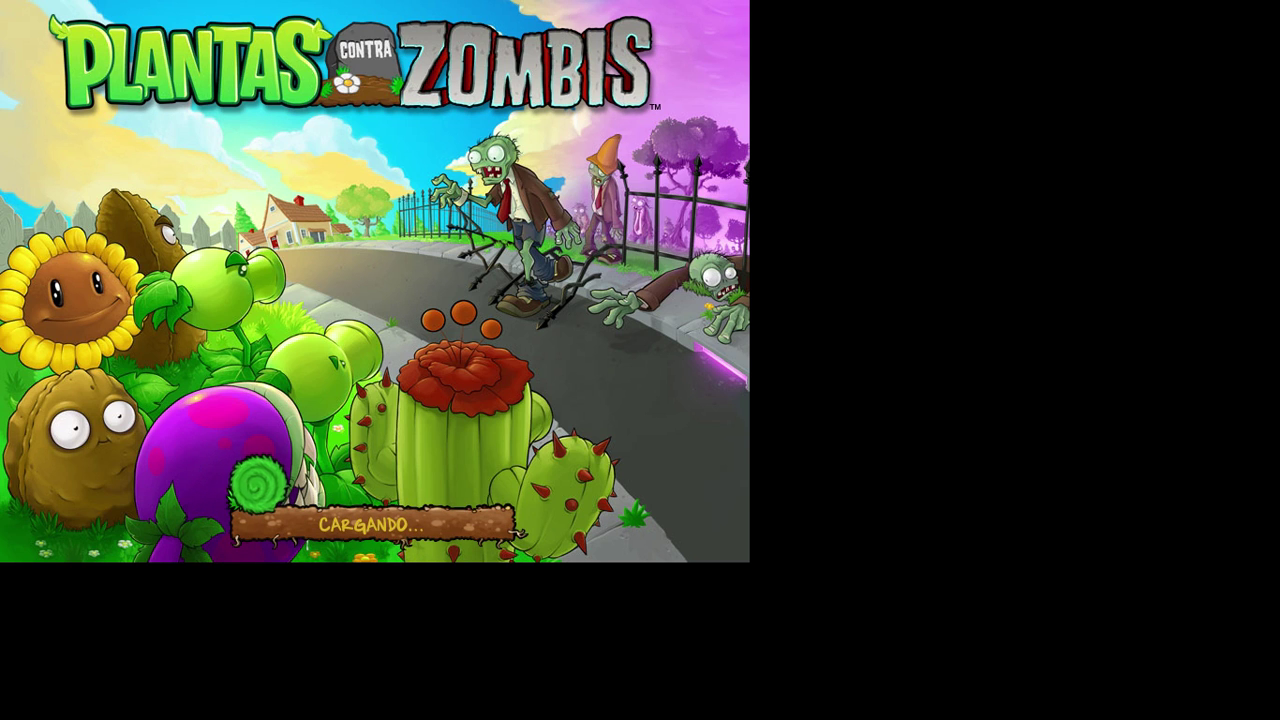
# Step: Lower the system volume by ten steps while the game loads
pyautogui.press('XF86AudioLowerVolume')
pyautogui.press('XF86AudioLowerVolume')
pyautogui.press('XF86AudioLowerVolume')
pyautogui.press('XF86AudioLowerVolume')
pyautogui.press('XF86AudioLowerVolume')
pyautogui.press('XF86AudioLowerVolume')
pyautogui.press('XF86AudioLowerVolume')
pyautogui.press('XF86AudioLowerVolume')
pyautogui.press('XF86AudioLowerVolume')
pyautogui.press('XF86AudioLowerVolume')
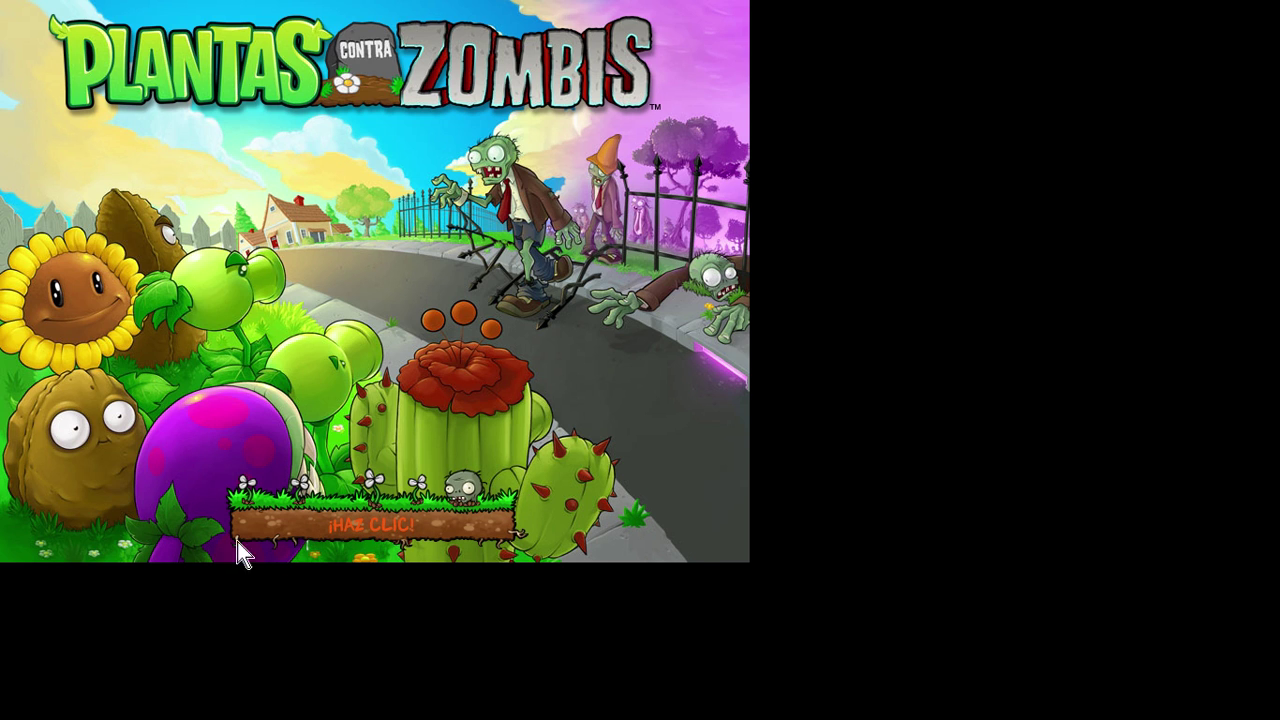
# Step: Enter the game from its loading screen and create a new player named Scor Craft
pyautogui.click(411, 539)
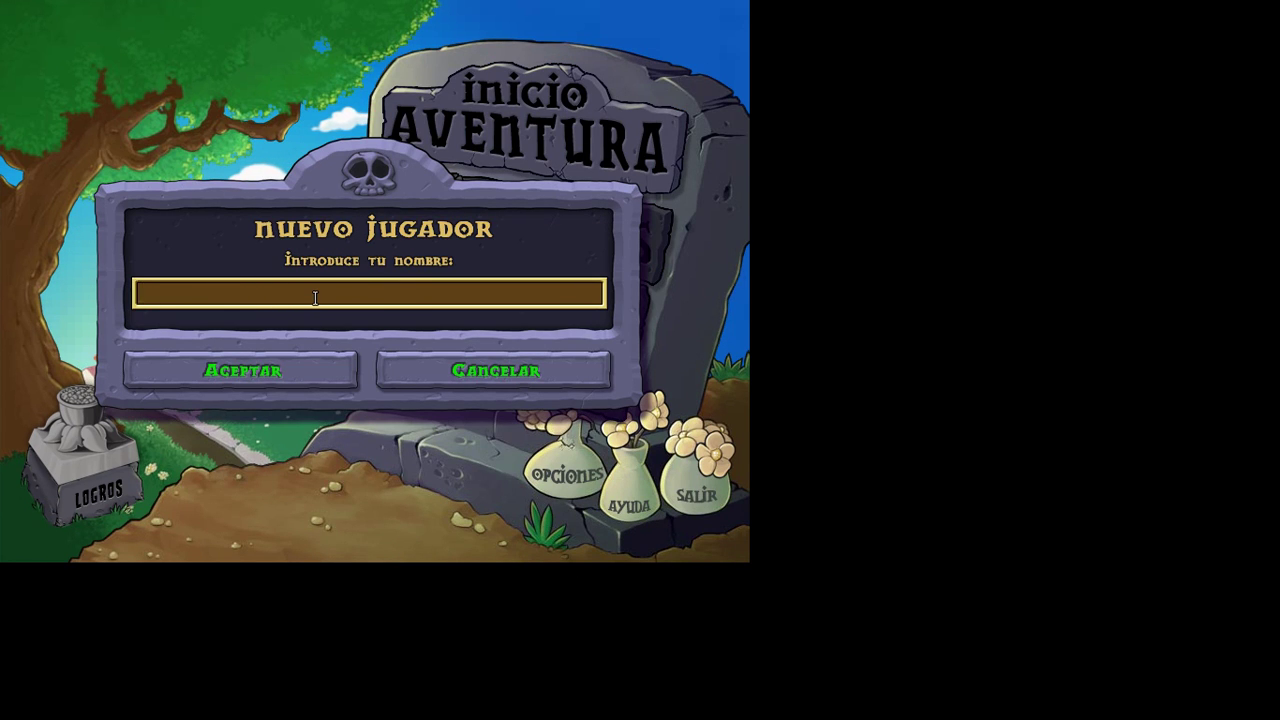
pyautogui.write('s')
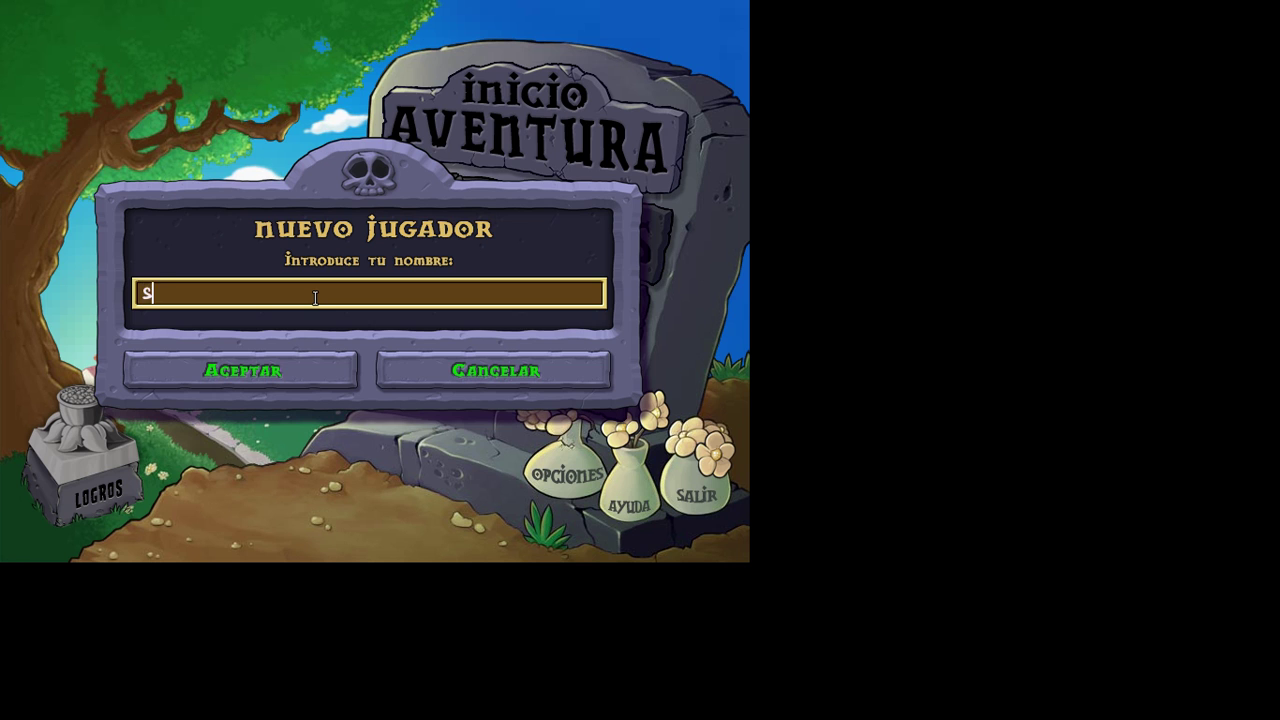
pyautogui.write('cor')
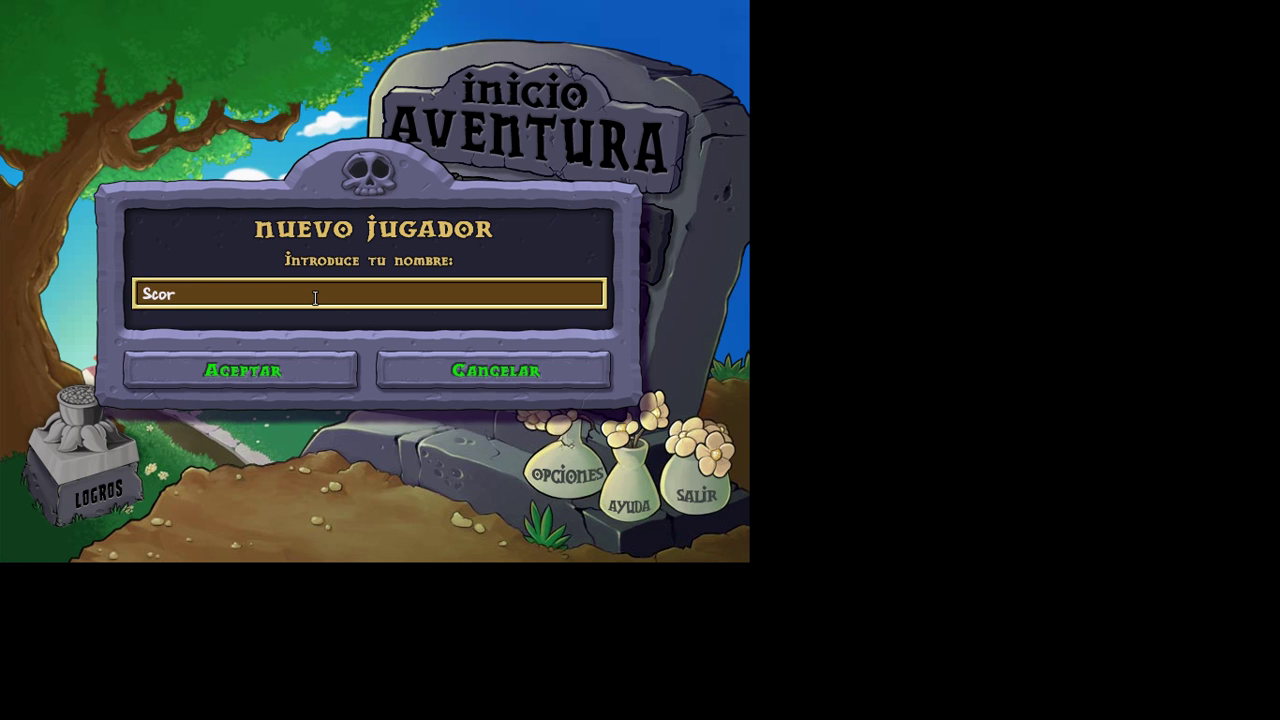
pyautogui.write(' Craft')
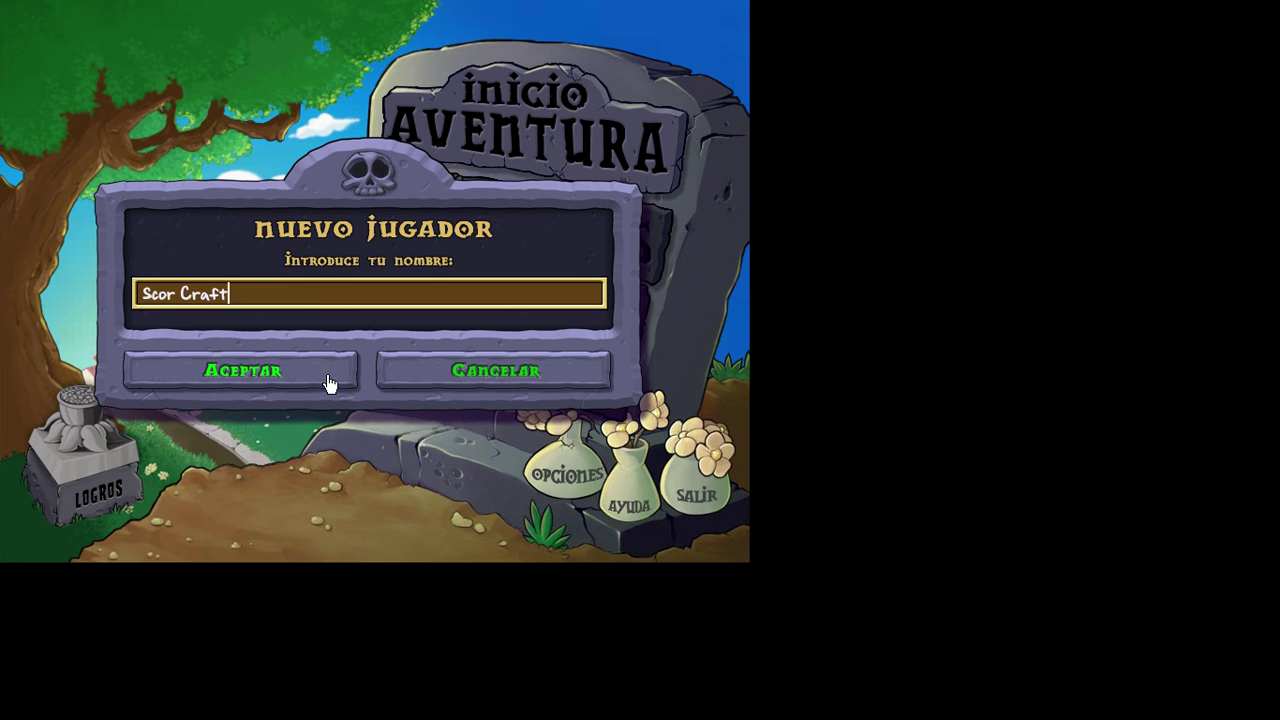
pyautogui.click(329, 383)
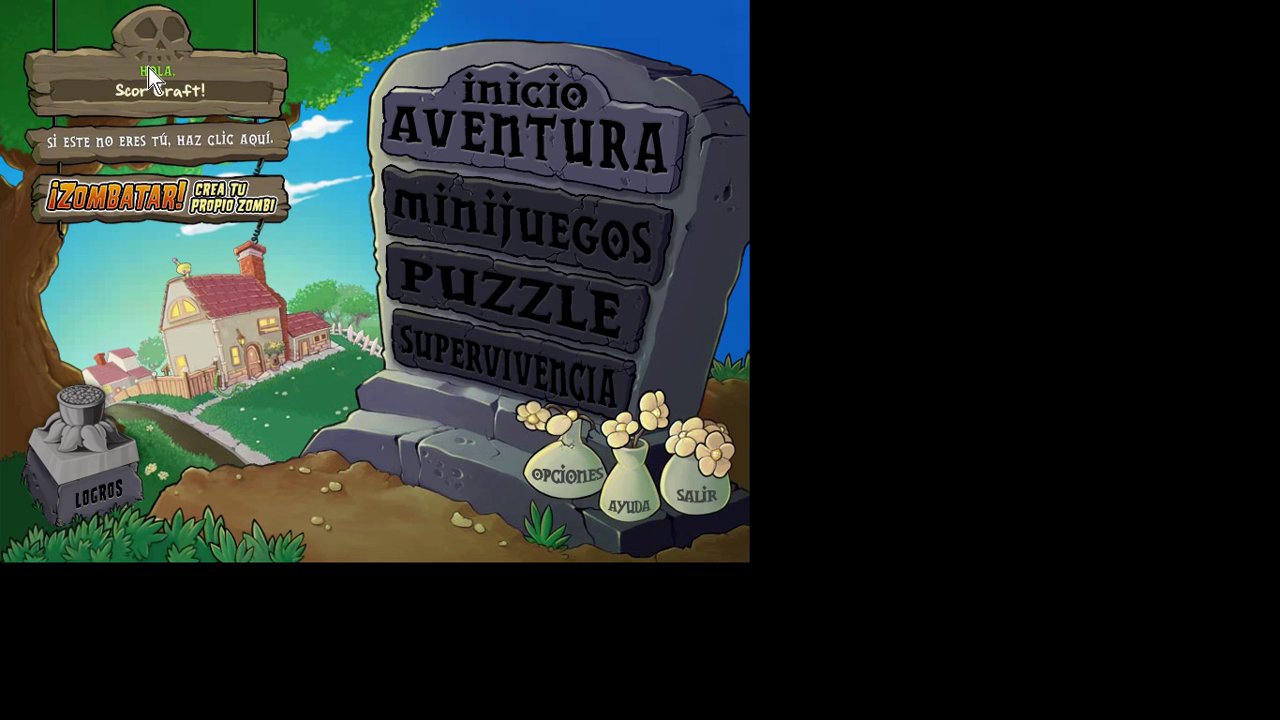
# Step: Start Adventure mode and plant a peashooter on the first lawn tile of level 1-1
pyautogui.click(546, 131)
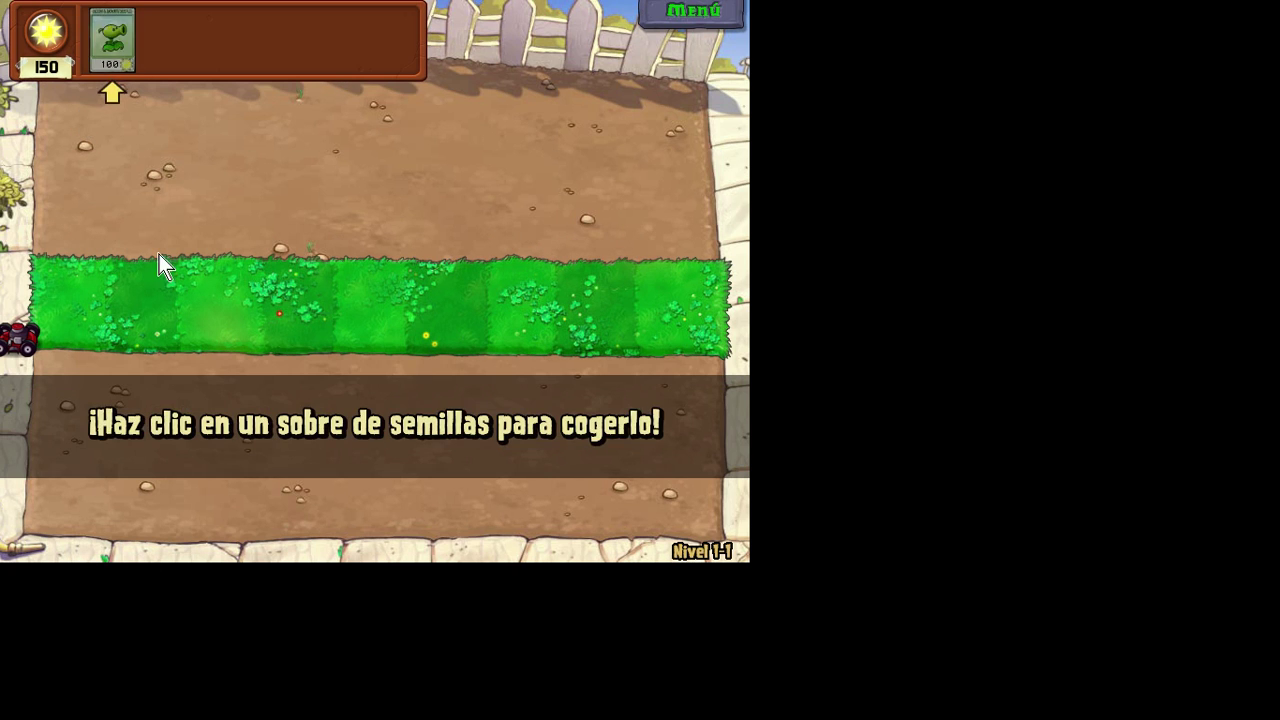
pyautogui.click(112, 45)
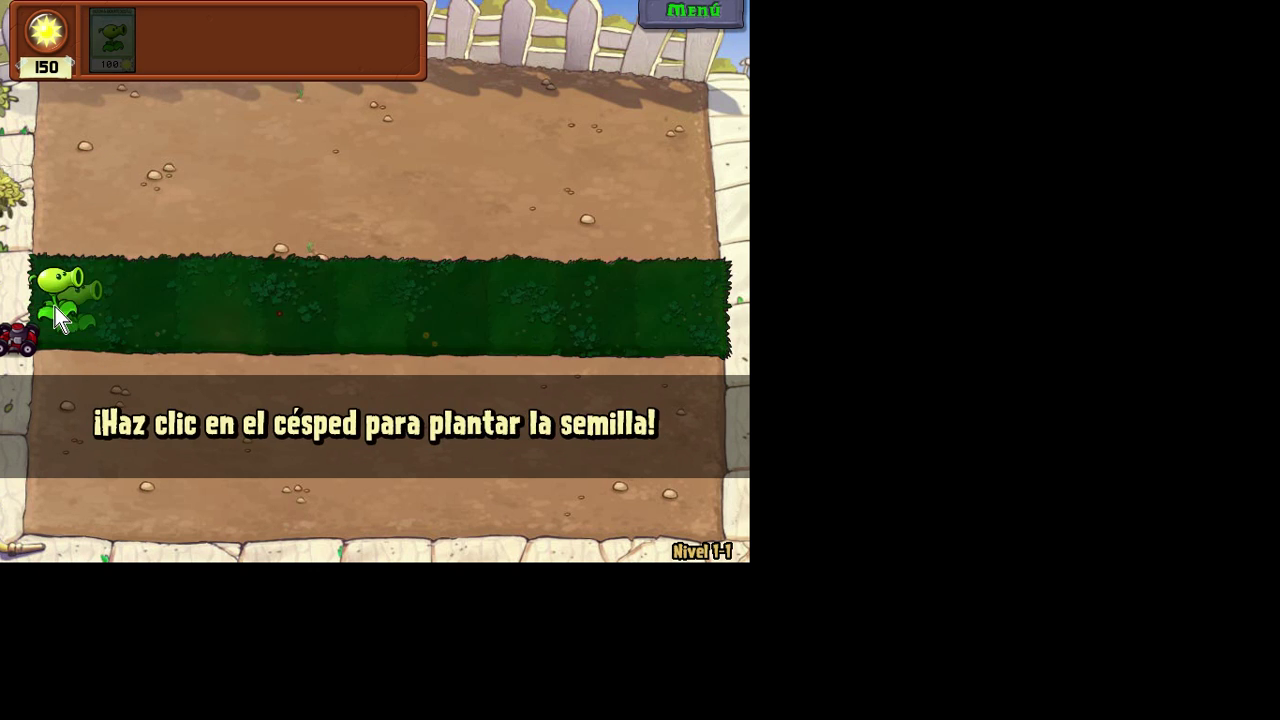
pyautogui.click(62, 305)
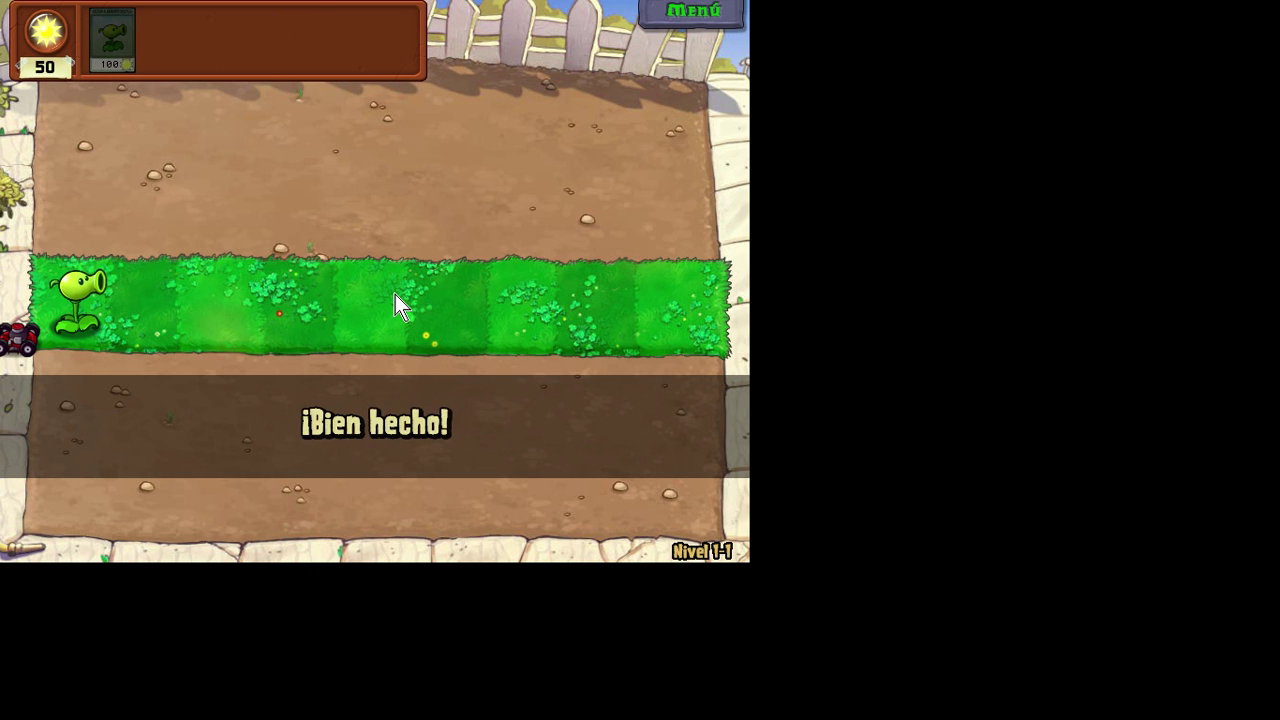
# Step: Collect the falling suns and plant a second peashooter on the lawn tile next to the first
pyautogui.click(340, 152)
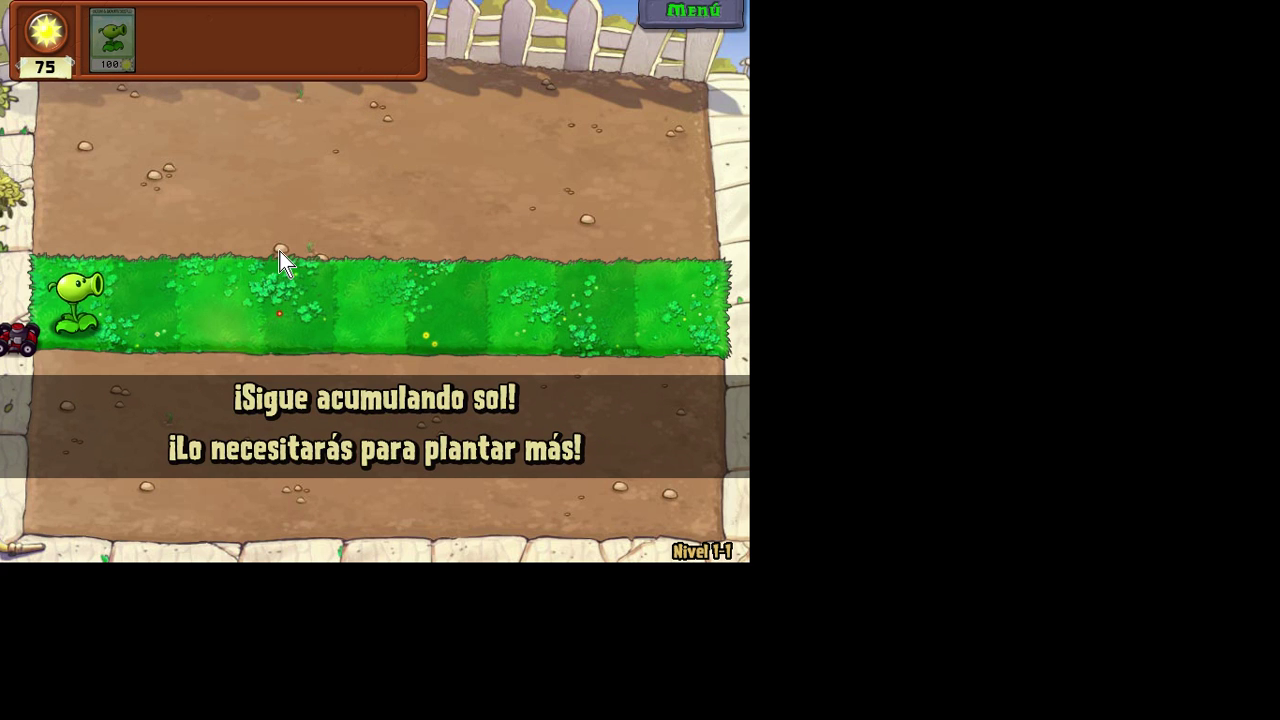
pyautogui.click(468, 148)
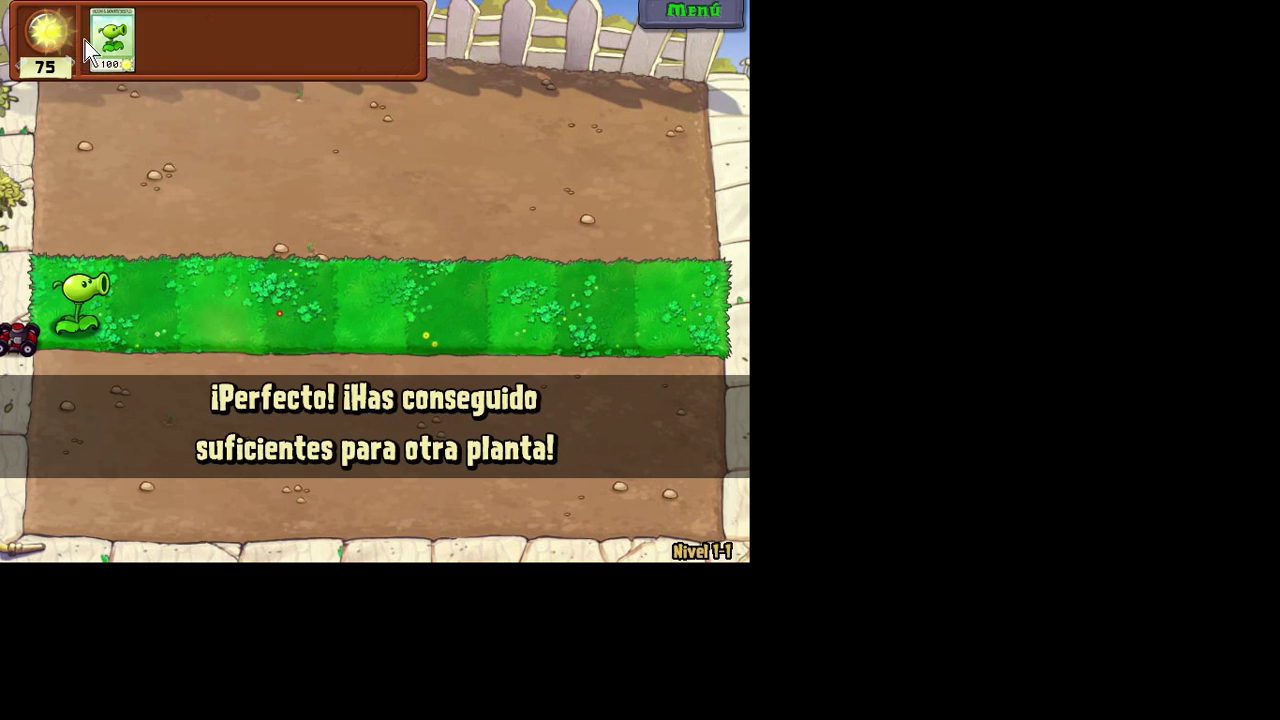
pyautogui.click(105, 40)
pyautogui.click(170, 310)
# Step: Leave the level for the main menu and quit the game, confirming both exits
pyautogui.press('Escape')
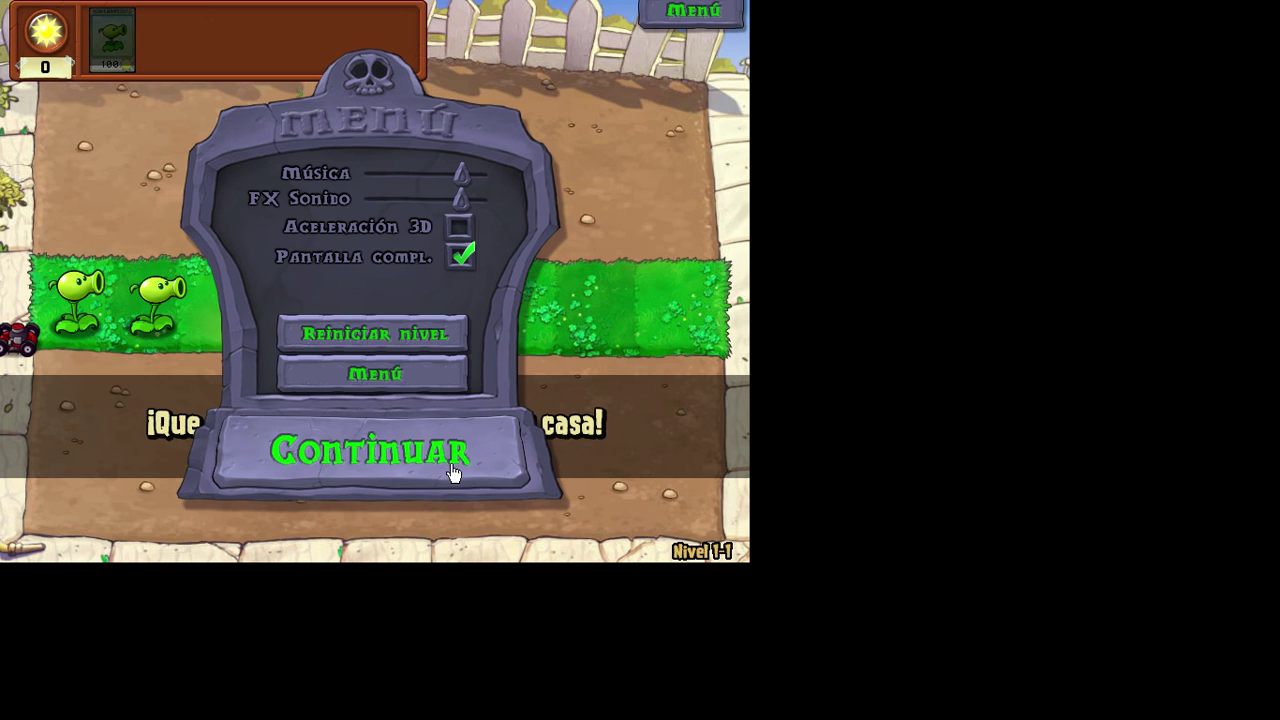
pyautogui.click(405, 376)
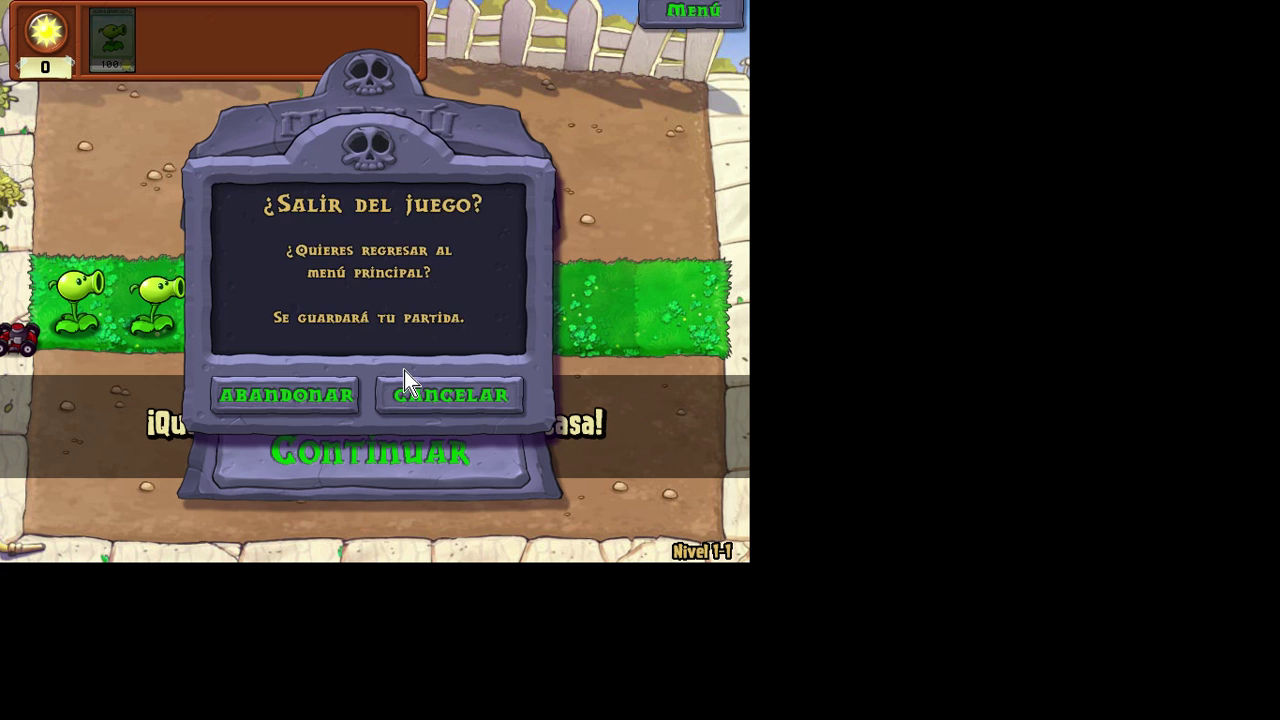
pyautogui.click(300, 398)
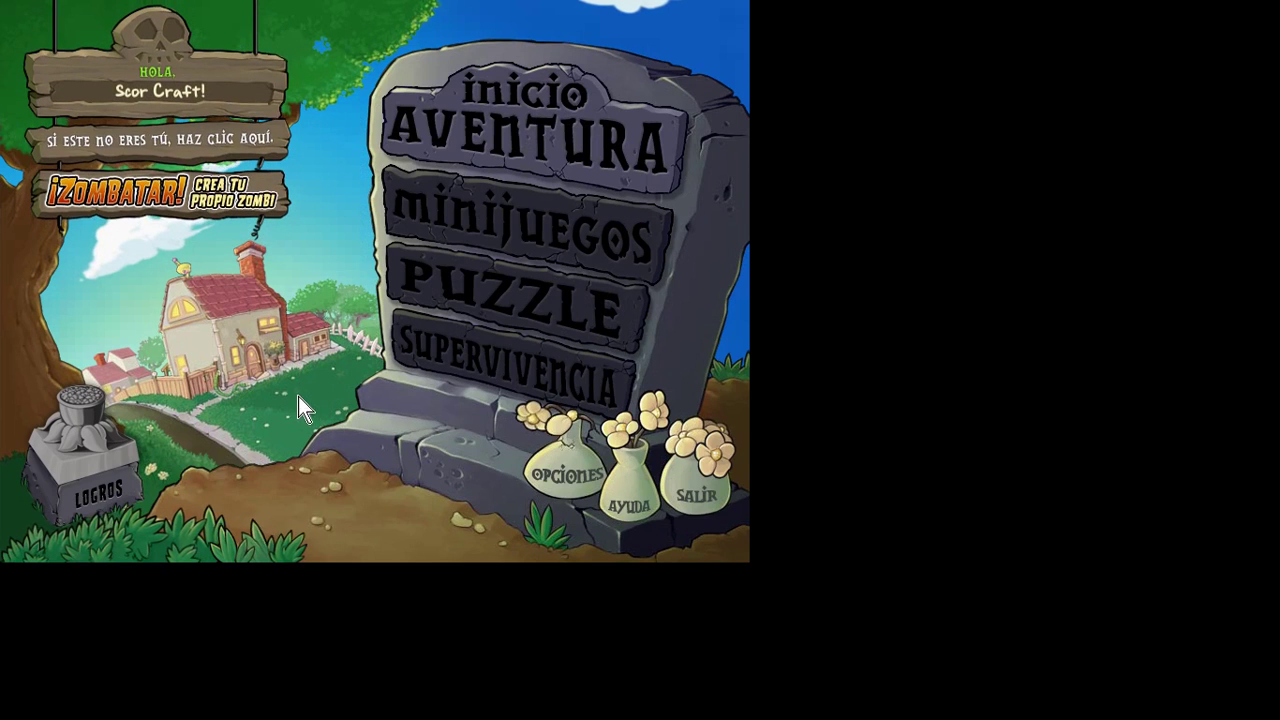
pyautogui.click(700, 493)
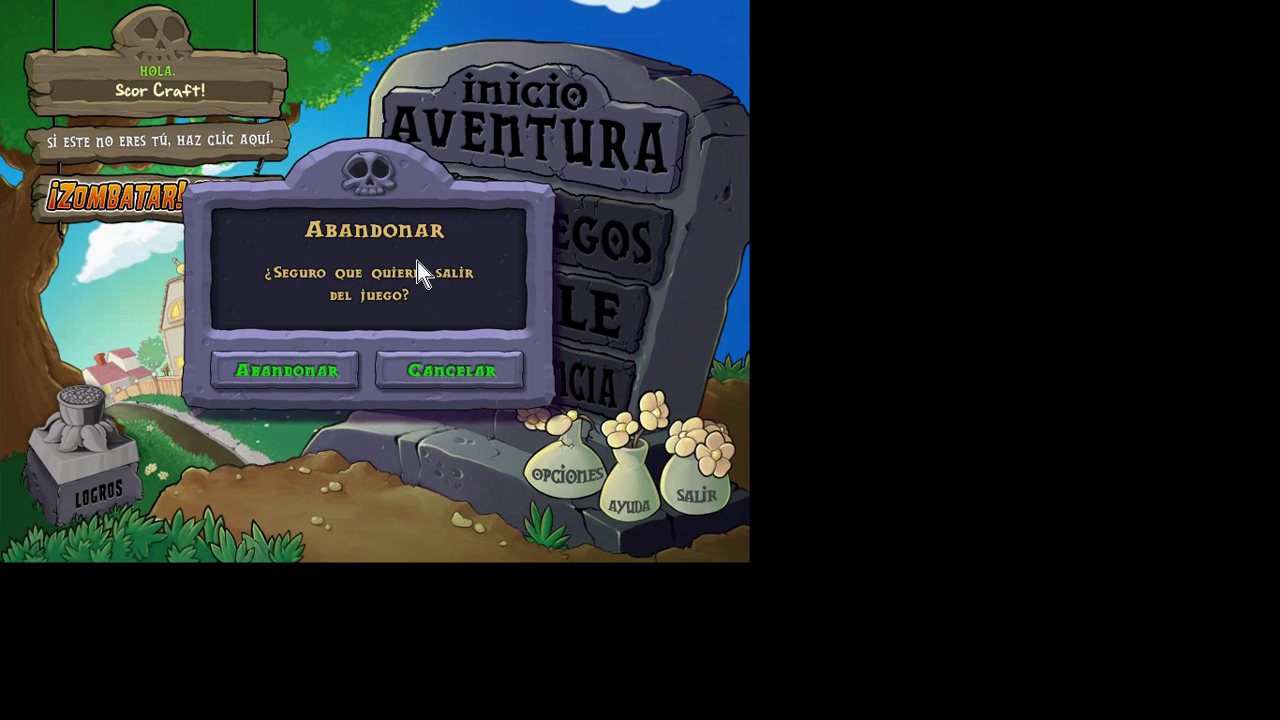
pyautogui.click(281, 374)
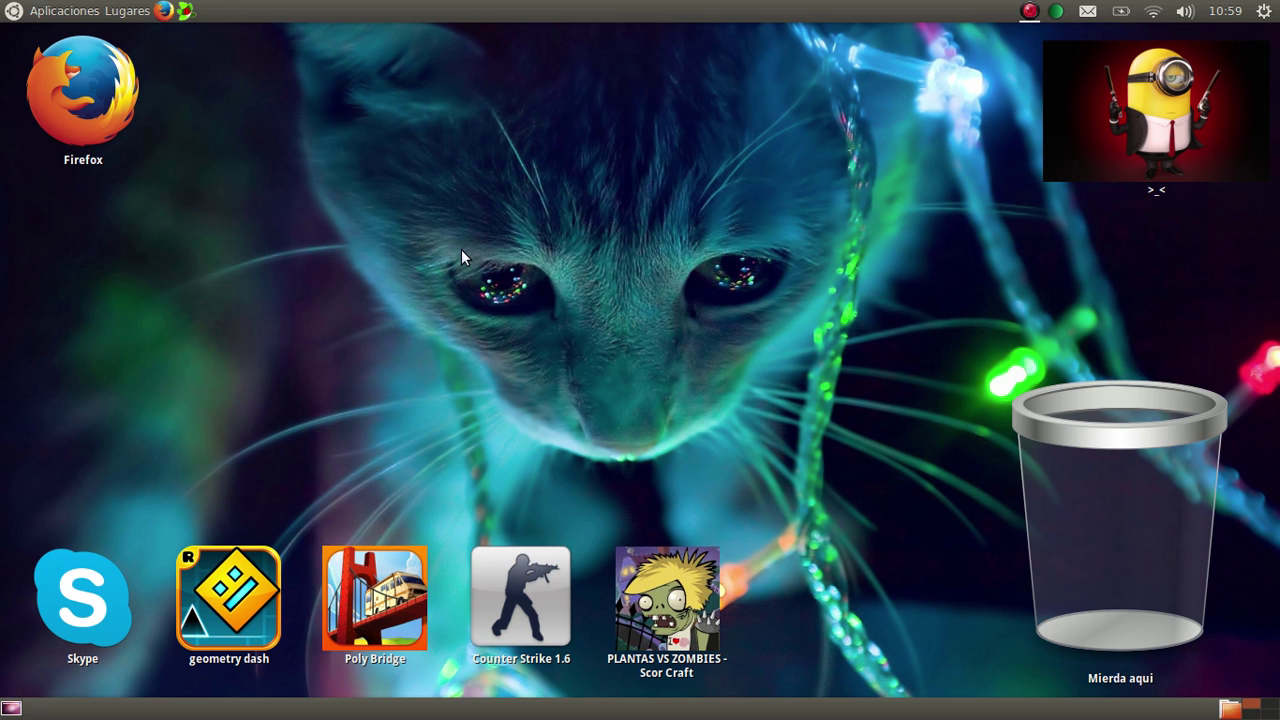
pyautogui.moveTo(362, 154); pyautogui.dragTo(863, 491)
pyautogui.moveTo(476, 494); pyautogui.dragTo(562, 672)
pyautogui.moveTo(344, 492); pyautogui.dragTo(410, 678)
pyautogui.click(401, 463)
pyautogui.moveTo(307, 535); pyautogui.dragTo(443, 668)
pyautogui.click(500, 662)
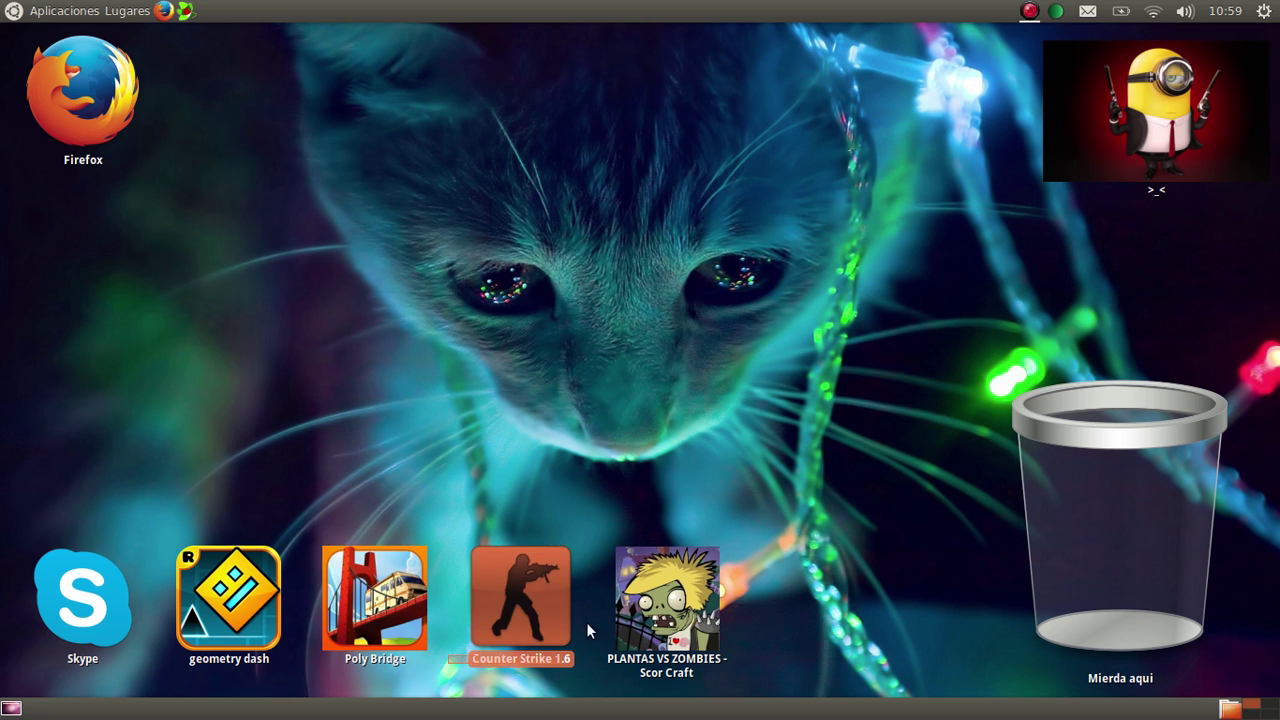
pyautogui.moveTo(587, 630); pyautogui.dragTo(587, 528)
pyautogui.click(584, 526)
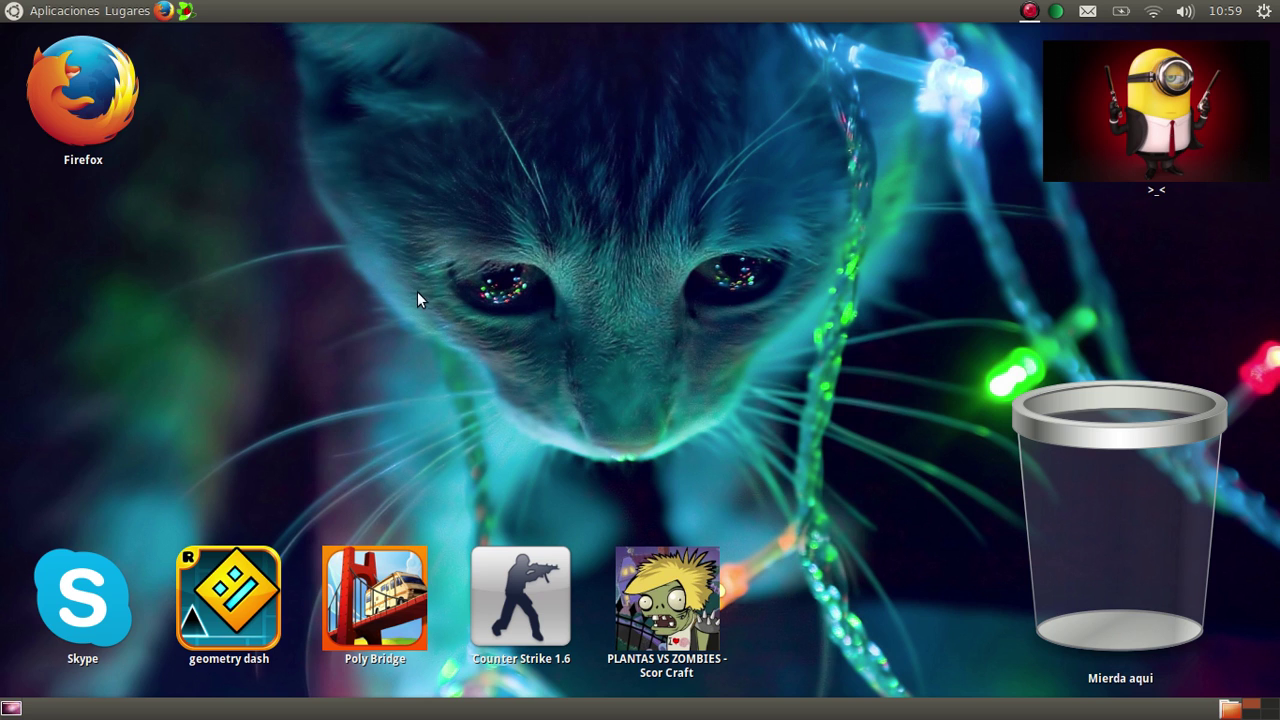
pyautogui.moveTo(424, 234); pyautogui.dragTo(591, 360)
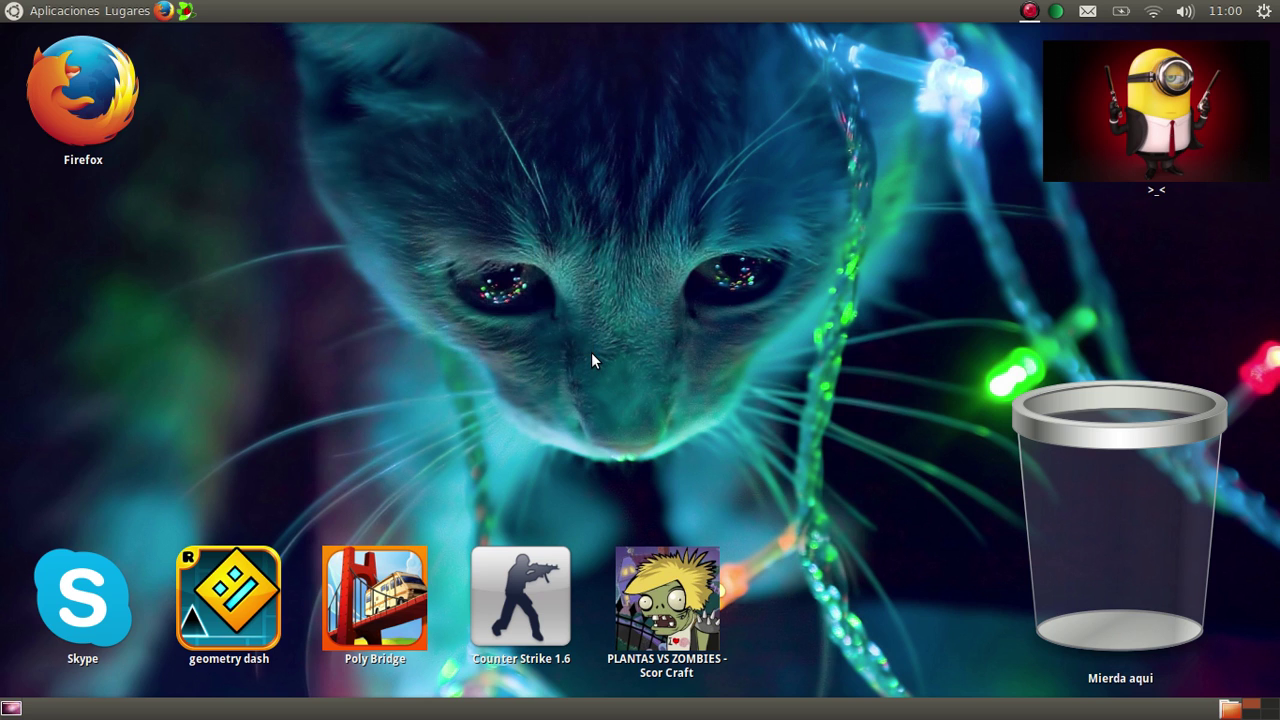